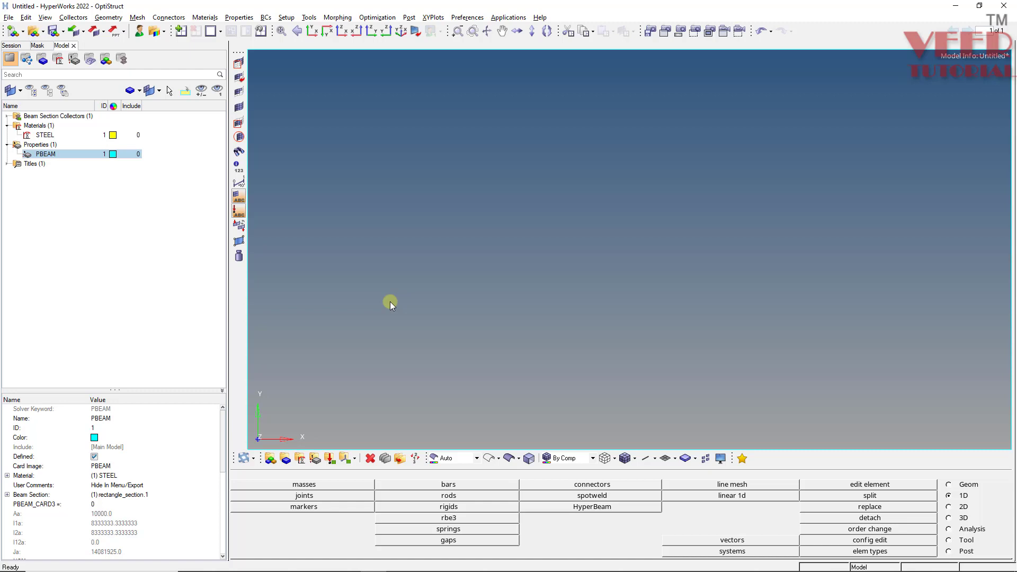
- Review the STEEL material, beam section and PBEAM property entries in the Model browser
{"action": "left_click", "coordinate": [128, 228]}
{"action": "left_click", "coordinate": [47, 136]}
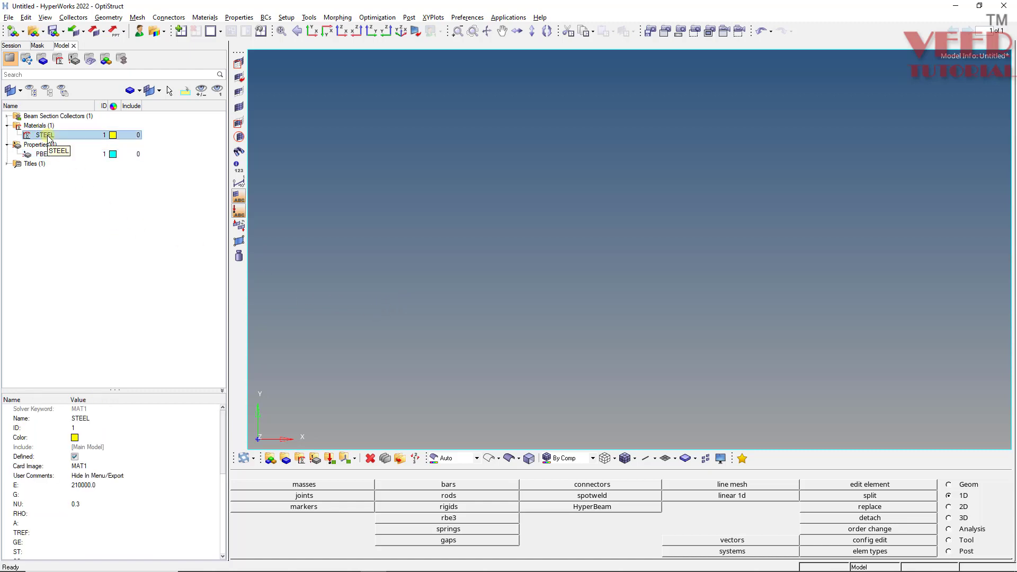
{"action": "left_click", "coordinate": [52, 116]}
{"action": "left_click", "coordinate": [48, 154]}
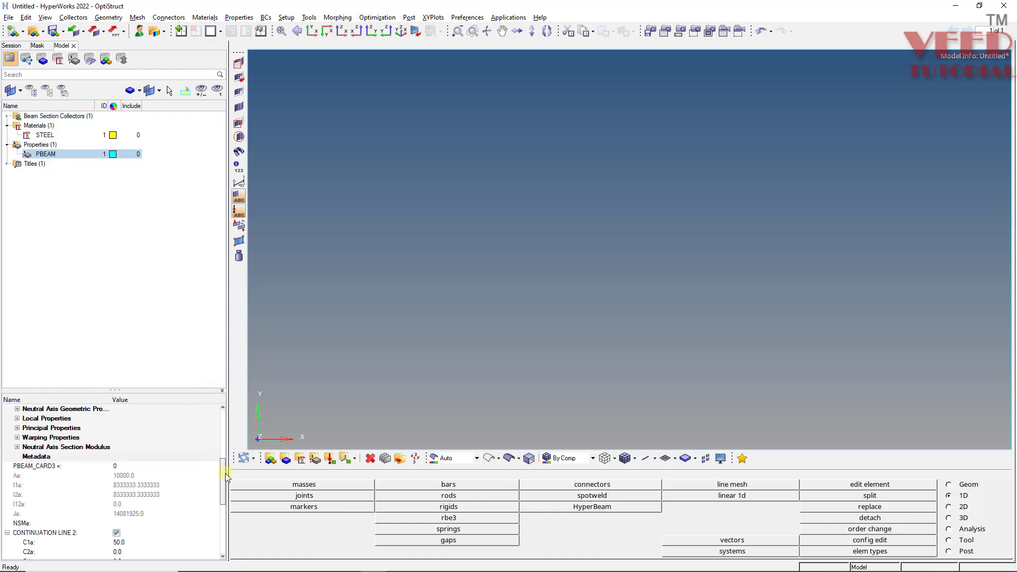
{"action": "scroll", "coordinate": [212, 477], "scroll_direction": "down", "scroll_amount": 4}
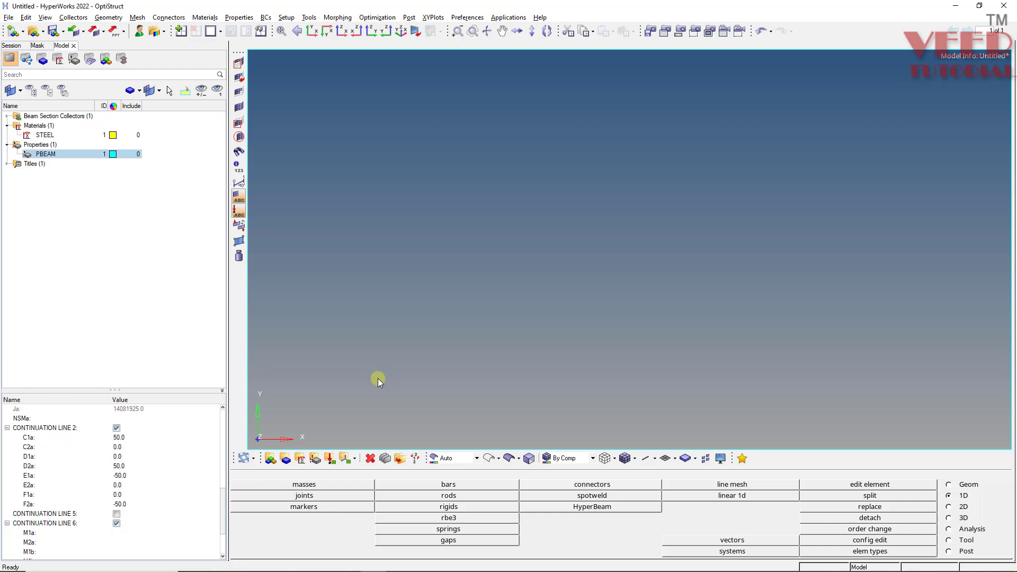
- Create a component named BEAM and set it as the current component
{"action": "right_click", "coordinate": [143, 268]}
{"action": "mouse_move", "coordinate": [193, 273]}
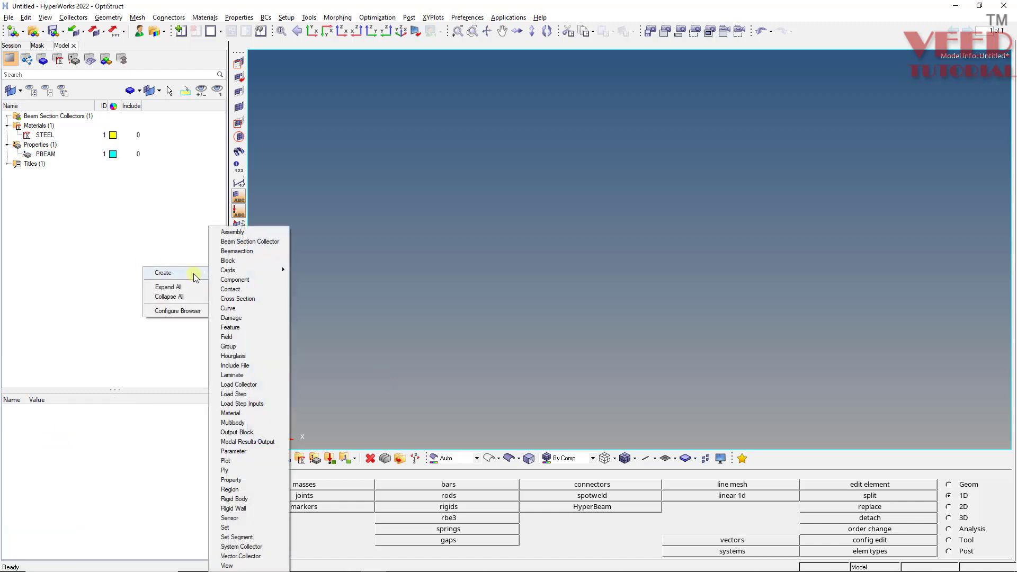
{"action": "left_click", "coordinate": [244, 281]}
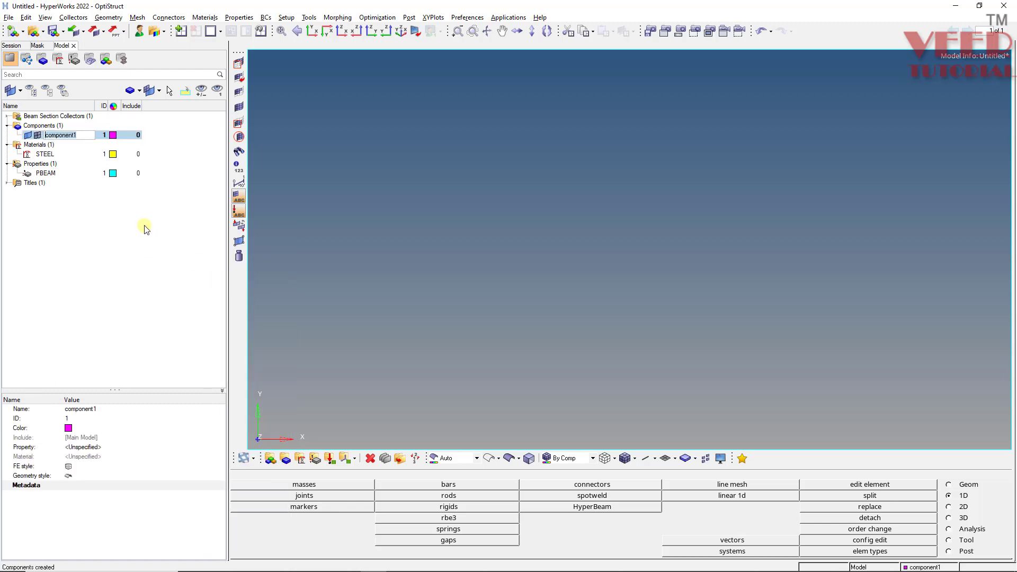
{"action": "type", "text": "BEAM"}
{"action": "key", "text": "Return"}
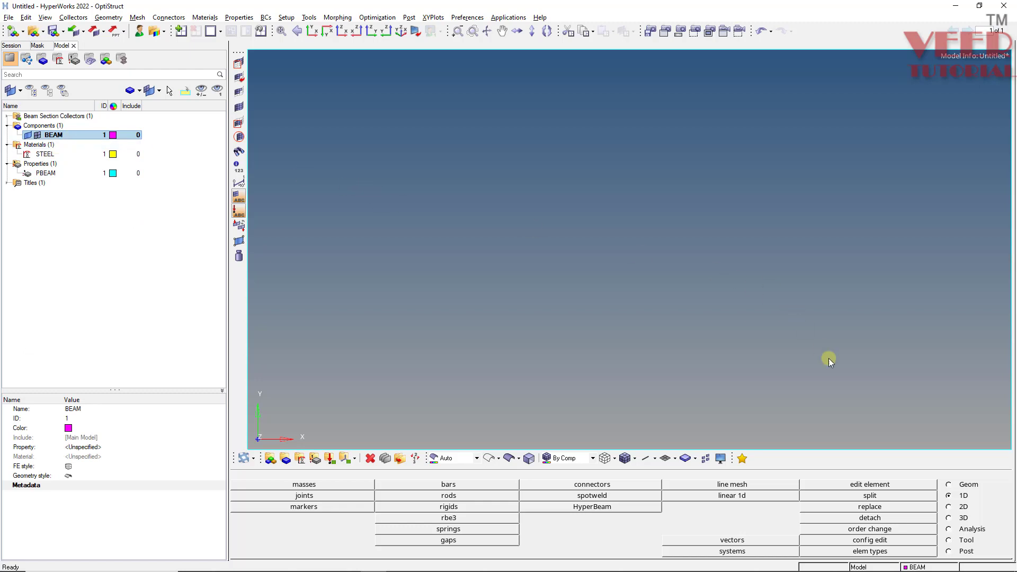
{"action": "left_click", "coordinate": [917, 567]}
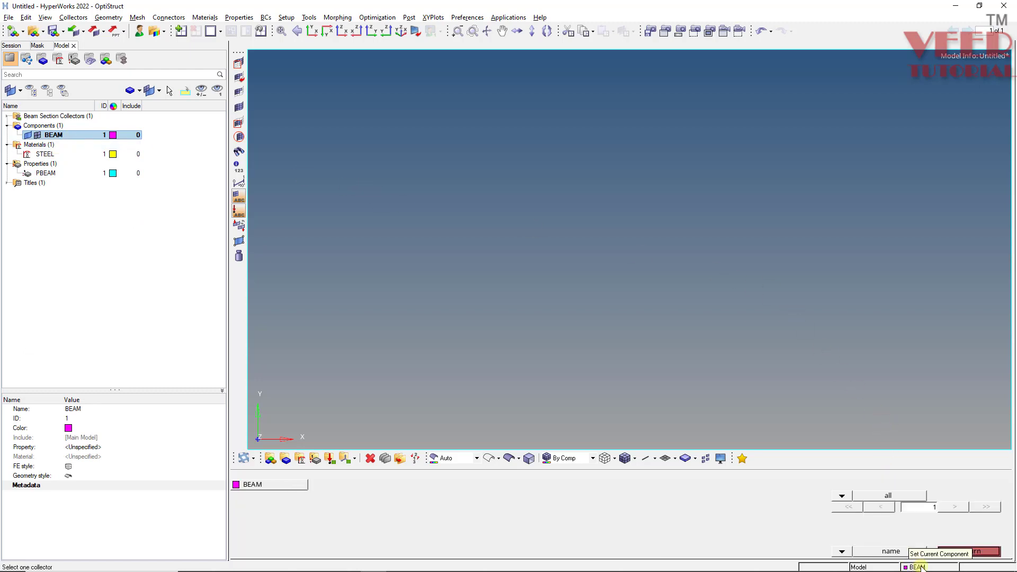
{"action": "left_click", "coordinate": [252, 485]}
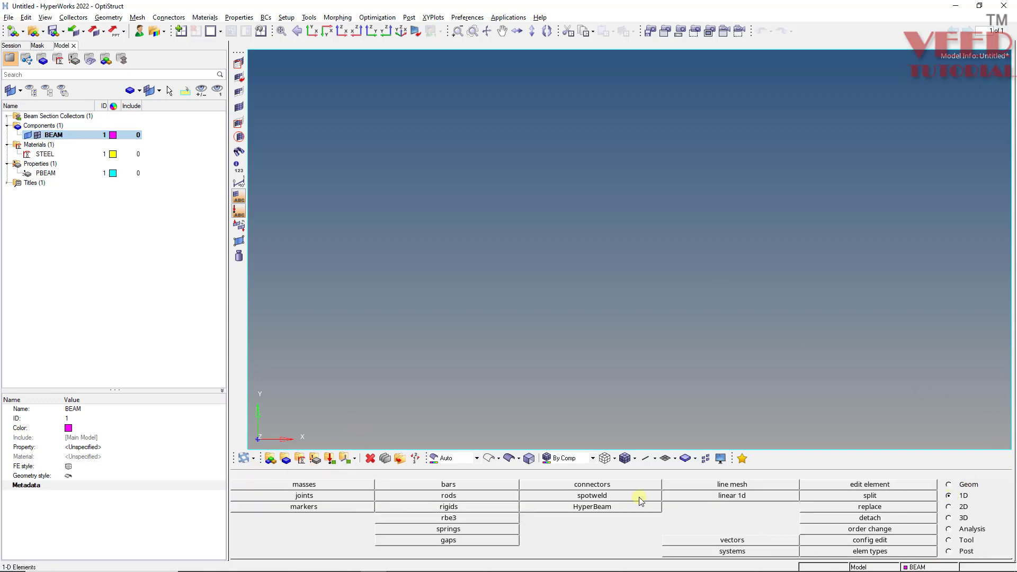
- Start bar creation with element type CBEAM and property PBEAM
{"action": "left_click", "coordinate": [459, 484]}
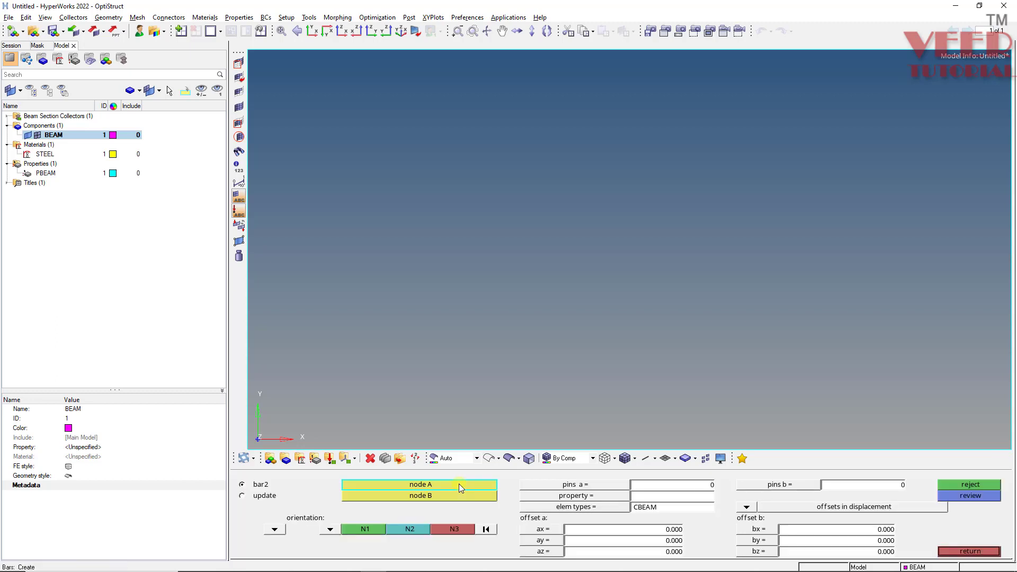
{"action": "left_click", "coordinate": [587, 507]}
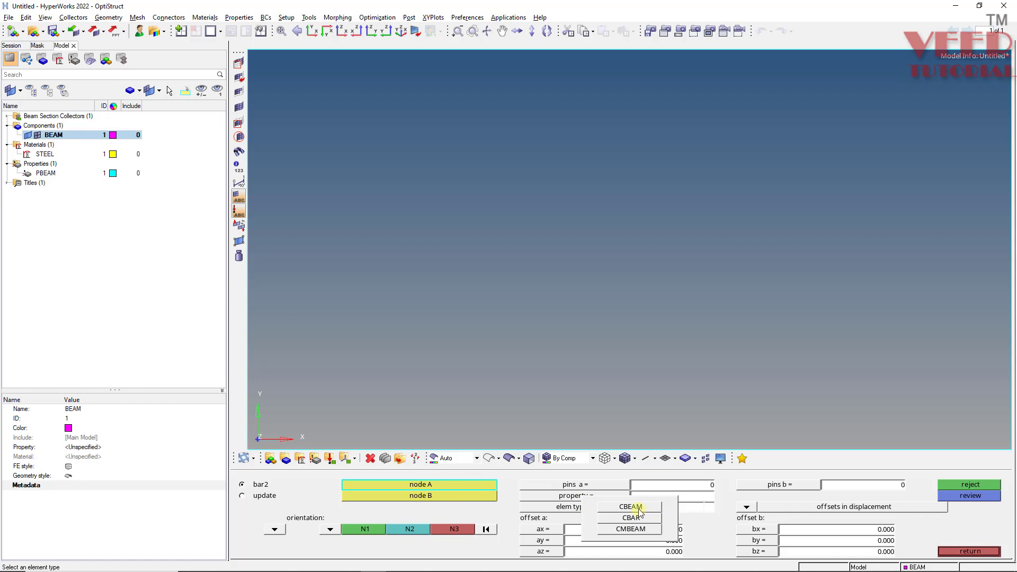
{"action": "left_click", "coordinate": [639, 508]}
{"action": "left_click", "coordinate": [586, 496]}
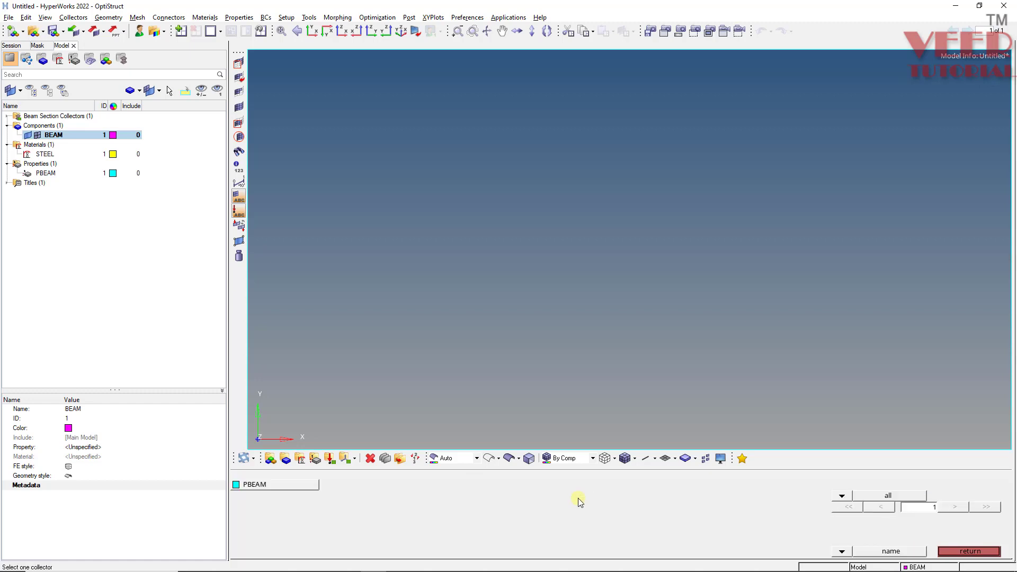
{"action": "left_click", "coordinate": [253, 485]}
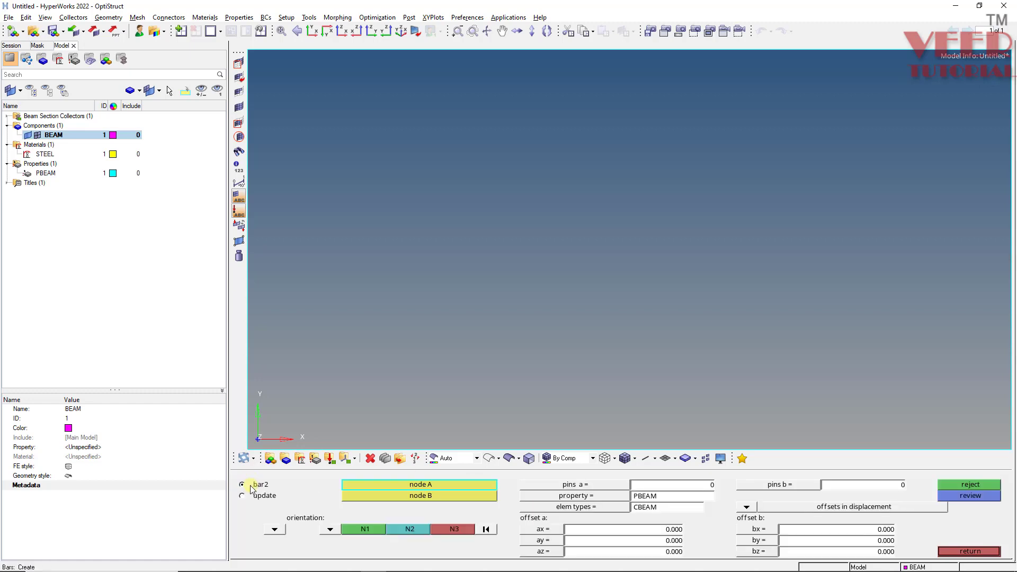
- Switch the bar orientation definition to vector components
{"action": "left_click", "coordinate": [330, 529]}
{"action": "left_click", "coordinate": [330, 529]}
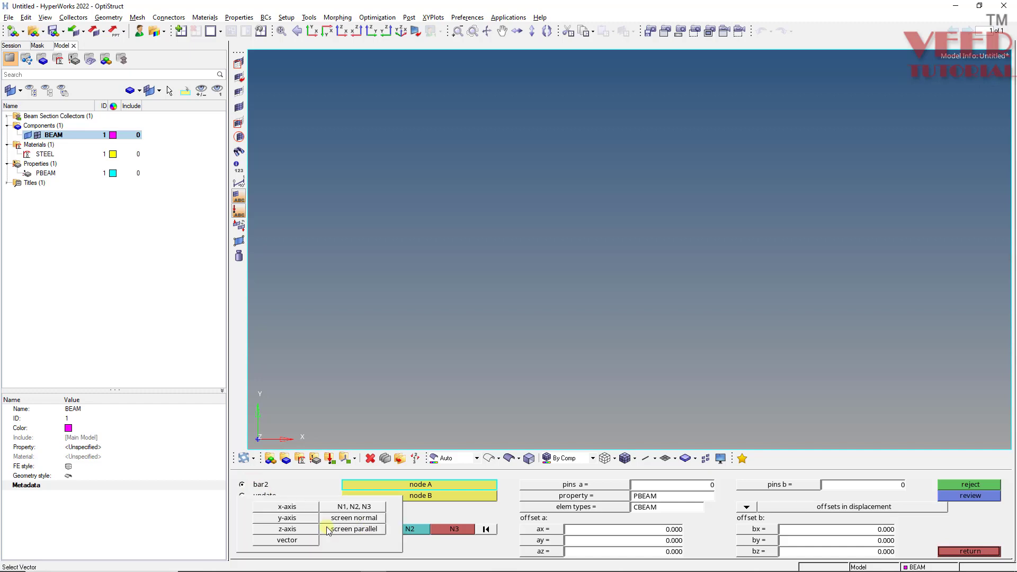
{"action": "left_click", "coordinate": [296, 519]}
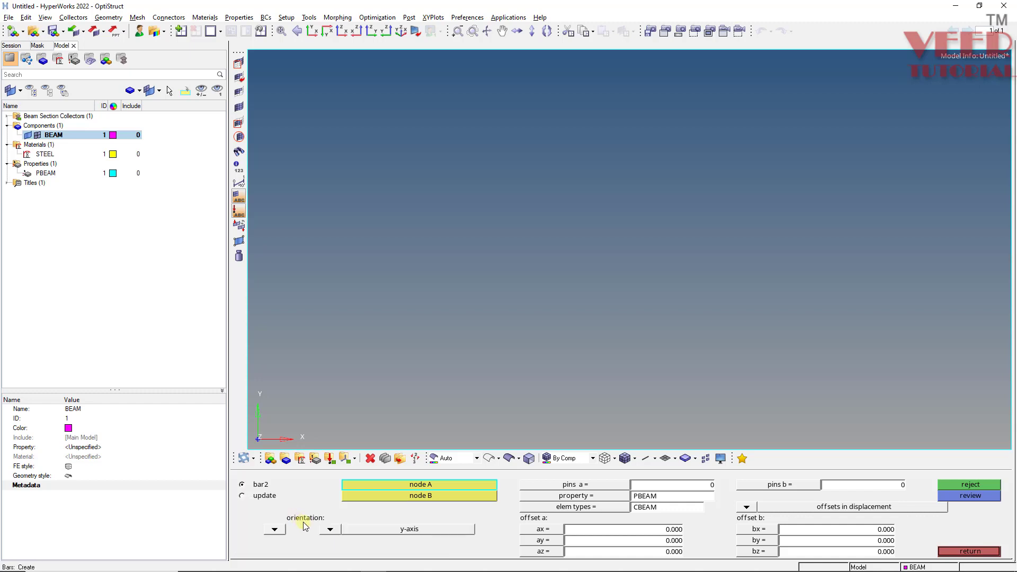
{"action": "left_click", "coordinate": [330, 529]}
{"action": "left_click", "coordinate": [311, 532]}
{"action": "left_click", "coordinate": [281, 530]}
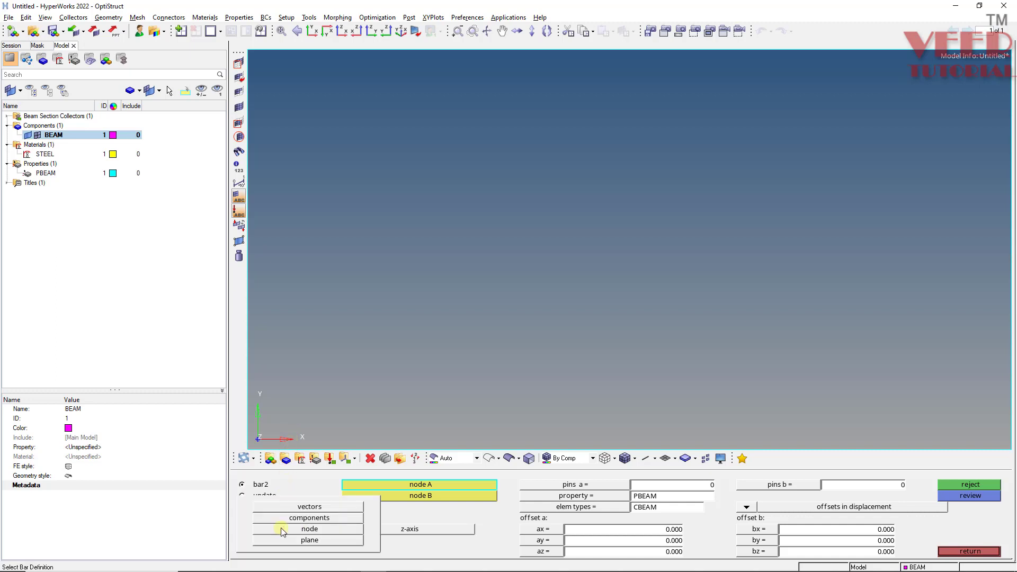
{"action": "left_click", "coordinate": [316, 520]}
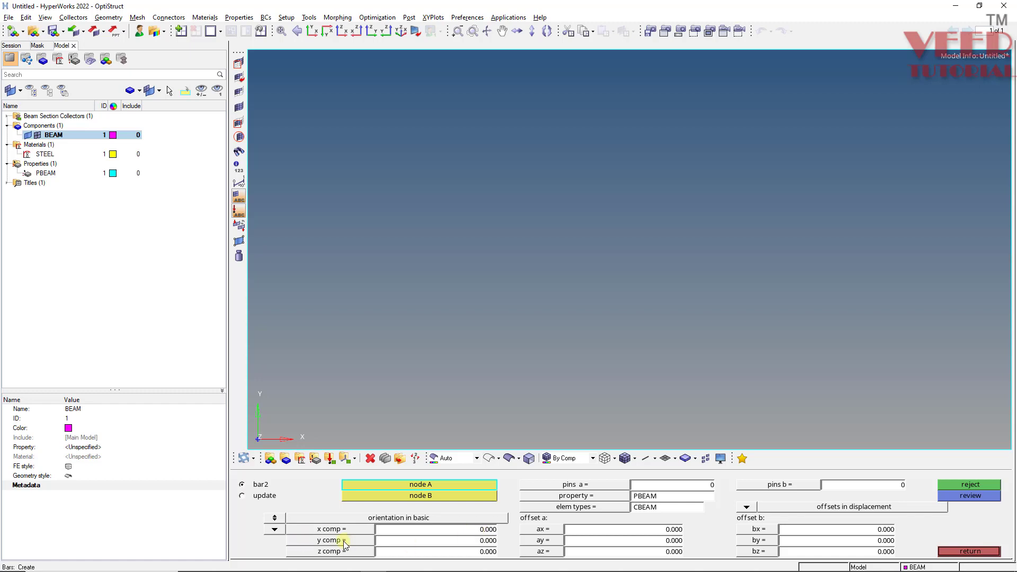
- Enter orientation components x 0, y 0, z 1 so bars orient along global Z
{"action": "left_click", "coordinate": [462, 541]}
{"action": "type", "text": "1"}
{"action": "key", "text": "Return"}
{"action": "left_click", "coordinate": [487, 540]}
{"action": "type", "text": "0"}
{"action": "left_click", "coordinate": [473, 553]}
{"action": "type", "text": "1"}
{"action": "key", "text": "F8"}
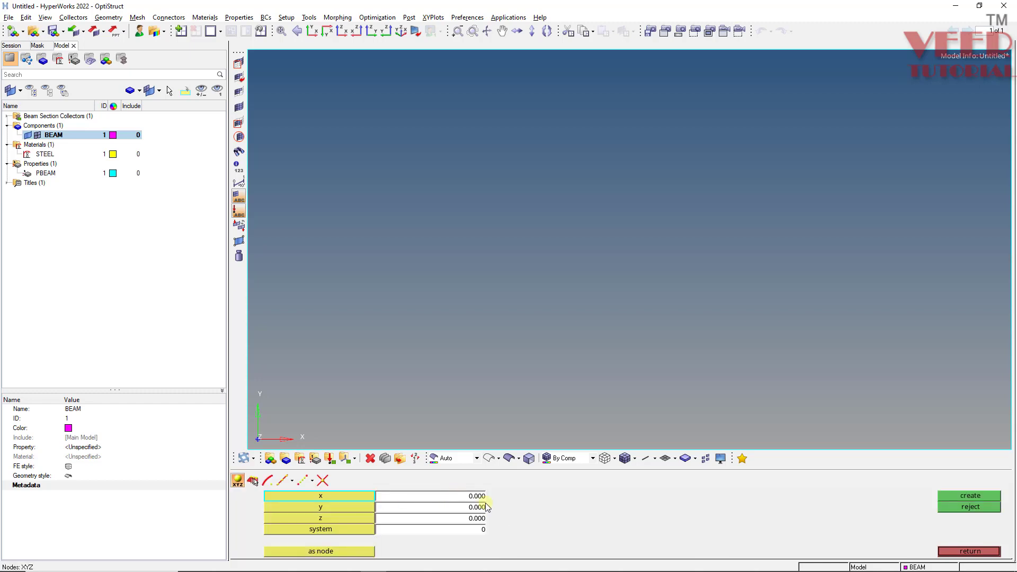
- Create nodes at (0, 0, 0) and (500, 0, 0)
{"action": "left_click", "coordinate": [963, 495]}
{"action": "left_click", "coordinate": [449, 498]}
{"action": "type", "text": "50"}
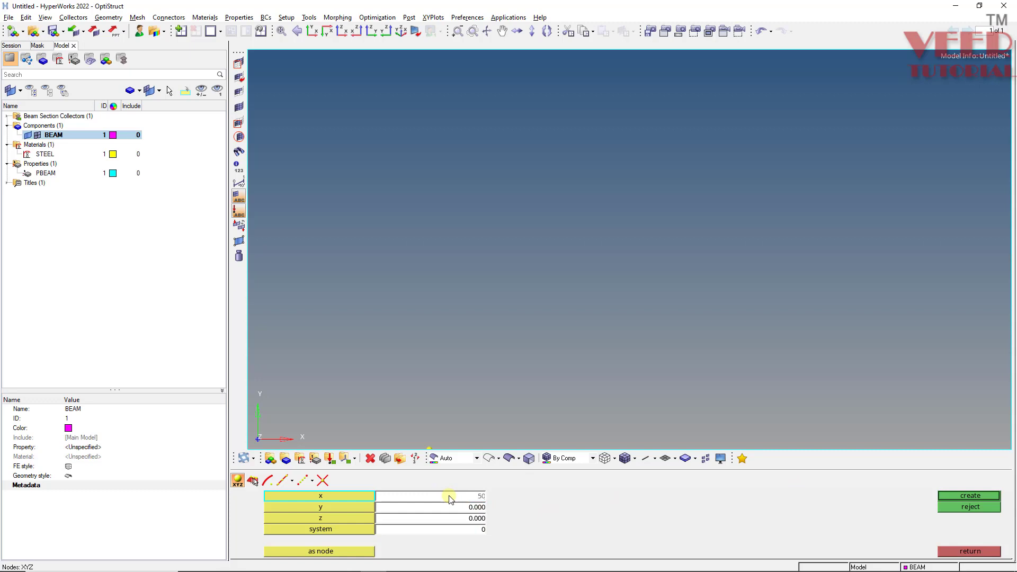
{"action": "type", "text": "0"}
{"action": "key", "text": "Return"}
- Join the two nodes with a PBEAM bar and rotate the view to see it in 3D
{"action": "left_click", "coordinate": [962, 549]}
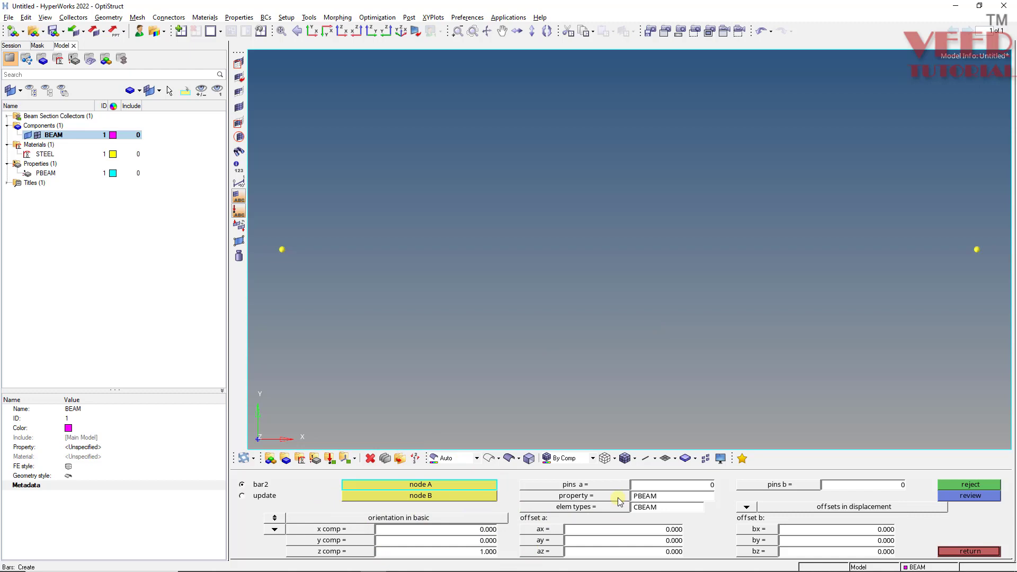
{"action": "left_click", "coordinate": [644, 496]}
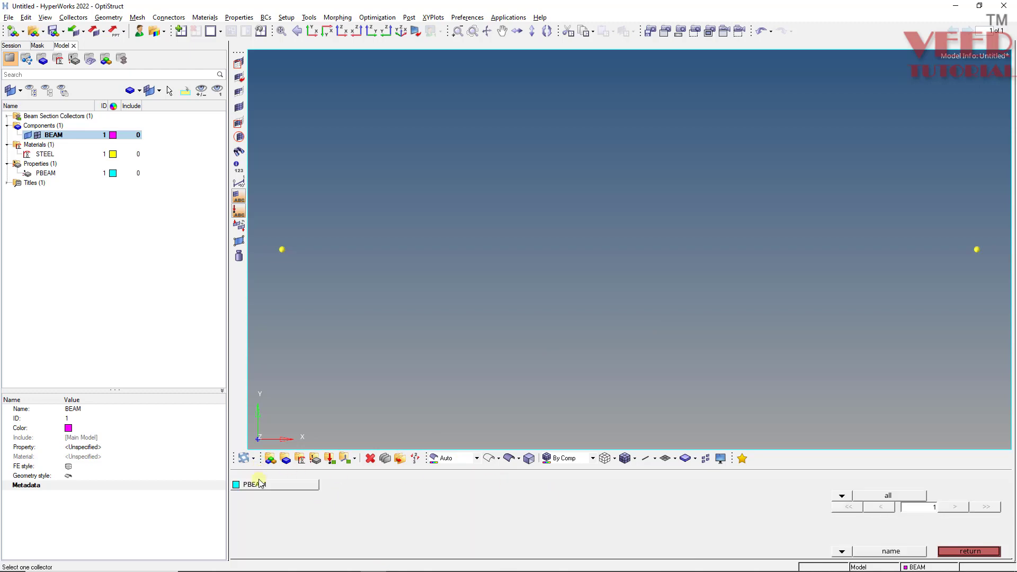
{"action": "left_click", "coordinate": [298, 485]}
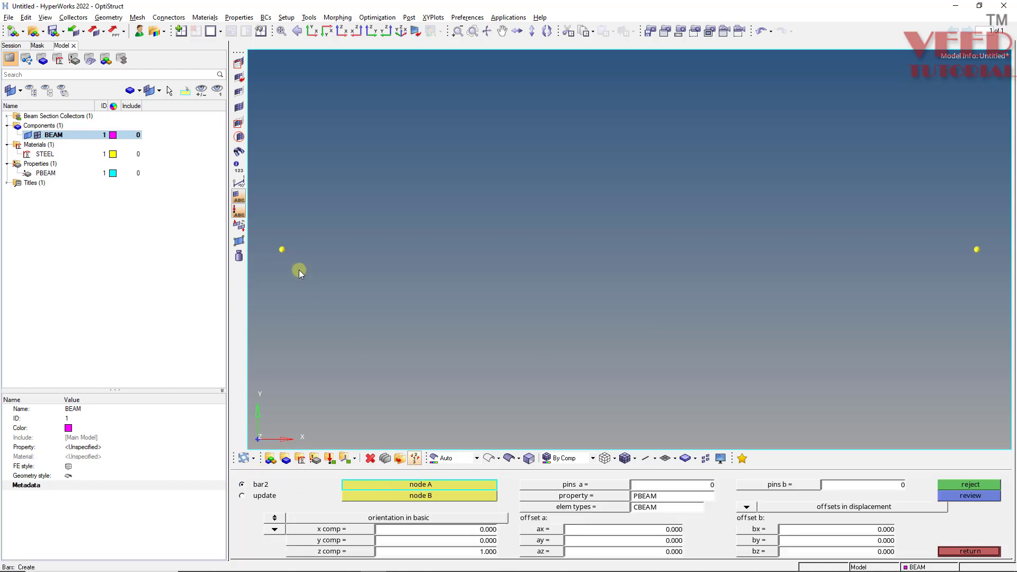
{"action": "left_click", "coordinate": [281, 249]}
{"action": "left_click", "coordinate": [976, 249]}
{"action": "left_click", "coordinate": [969, 551]}
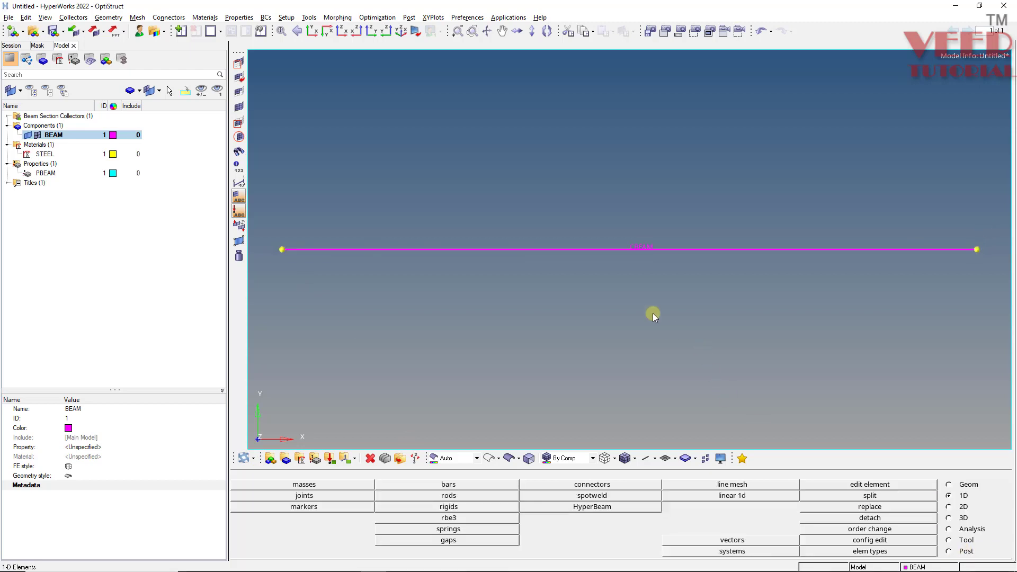
{"action": "left_click_drag", "start_coordinate": [485, 202], "coordinate": [566, 221], "text": "ctrl"}
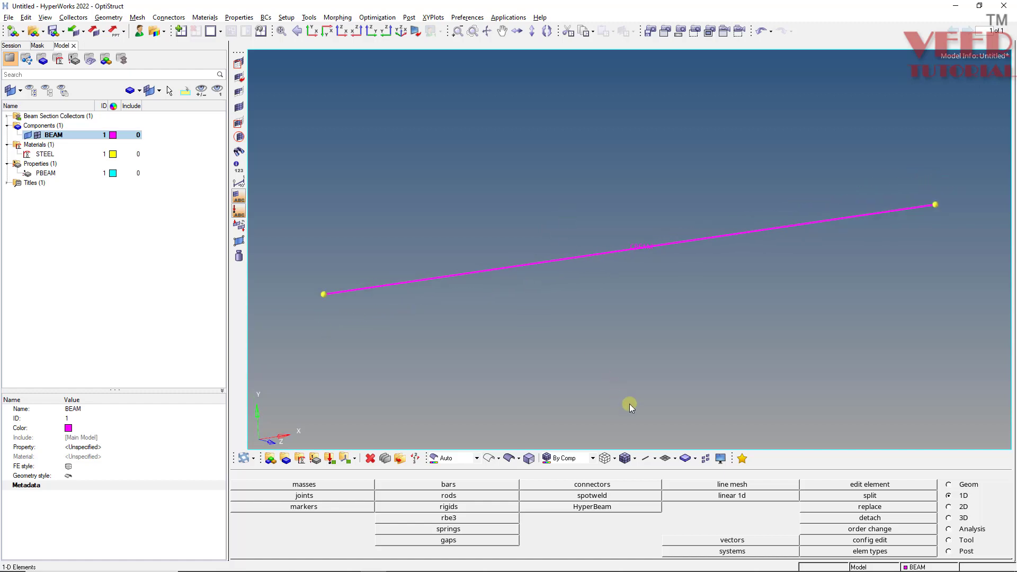
- Preview the beam as a shaded cross-section solid, then return it to line display
{"action": "left_click", "coordinate": [656, 458]}
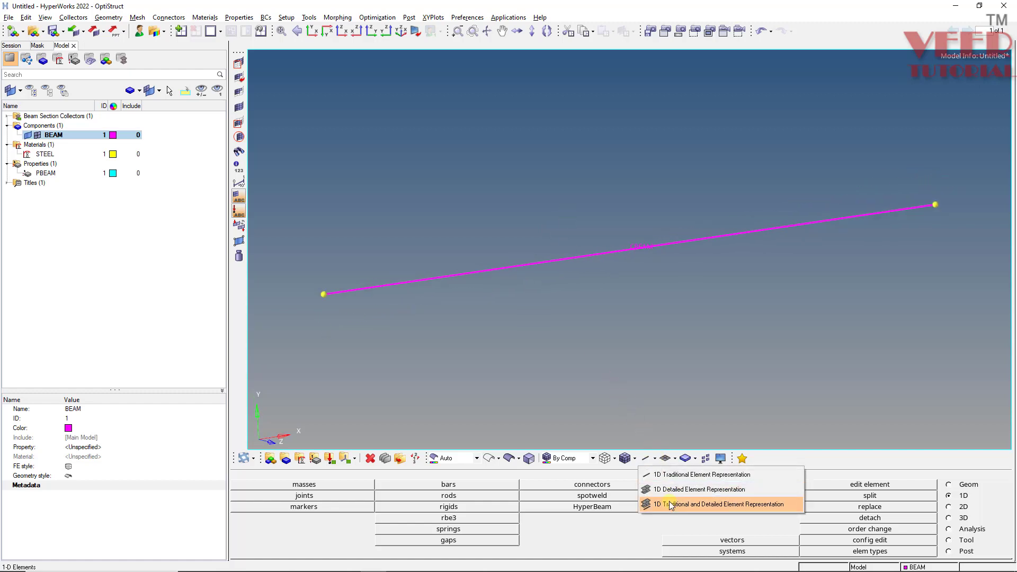
{"action": "left_click", "coordinate": [670, 504]}
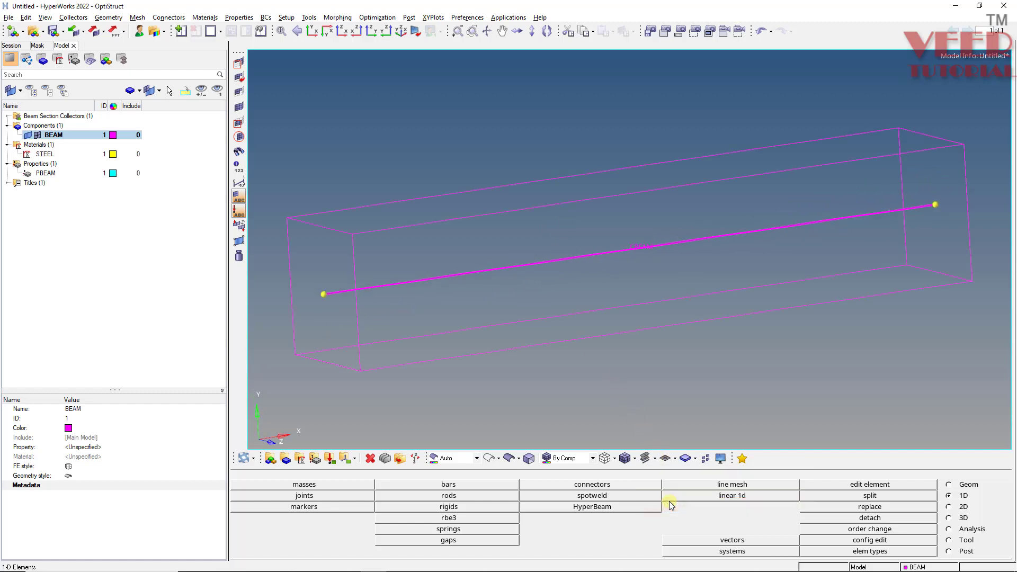
{"action": "left_click", "coordinate": [623, 458]}
{"action": "mouse_move", "coordinate": [600, 345]}
{"action": "left_mouse_down", "text": "ctrl"}
{"action": "mouse_move", "coordinate": [477, 302]}
{"action": "mouse_move", "coordinate": [549, 251]}
{"action": "mouse_move", "coordinate": [404, 318]}
{"action": "mouse_move", "coordinate": [599, 261]}
{"action": "mouse_move", "coordinate": [538, 309]}
{"action": "mouse_move", "coordinate": [519, 292]}
{"action": "mouse_move", "coordinate": [583, 403]}
{"action": "left_mouse_up", "text": "ctrl"}
{"action": "left_click", "coordinate": [655, 459]}
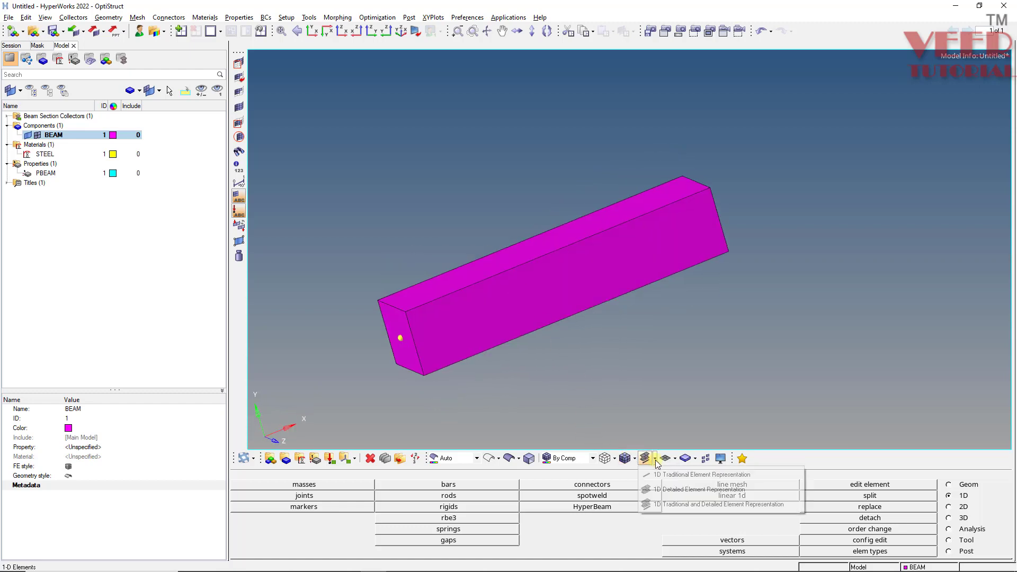
{"action": "left_click", "coordinate": [688, 475]}
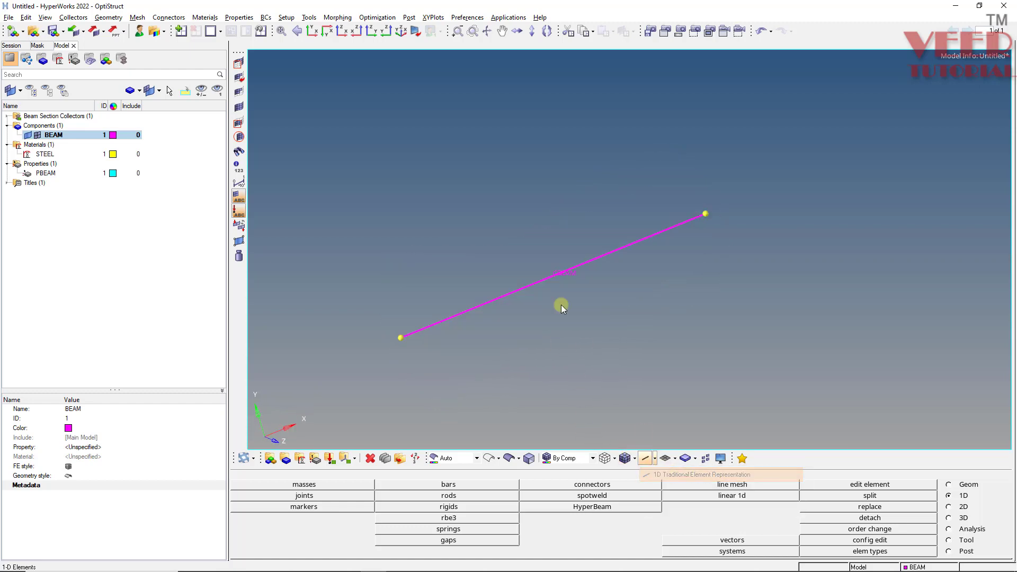
- Assign PBEAM as the BEAM component's property and review its beam section
{"action": "left_click", "coordinate": [68, 136]}
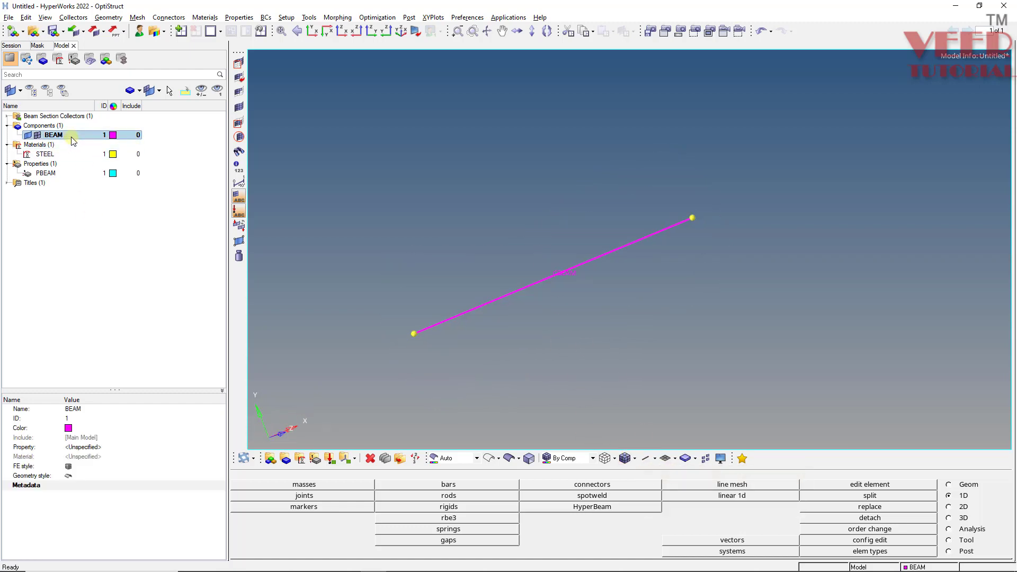
{"action": "left_click", "coordinate": [91, 448]}
{"action": "left_click", "coordinate": [129, 450]}
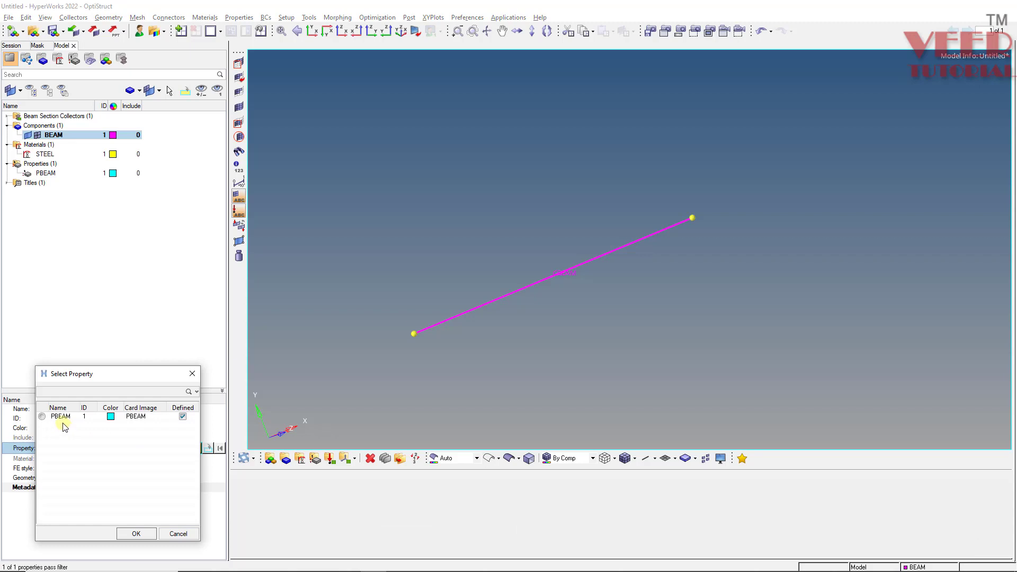
{"action": "left_click", "coordinate": [136, 533]}
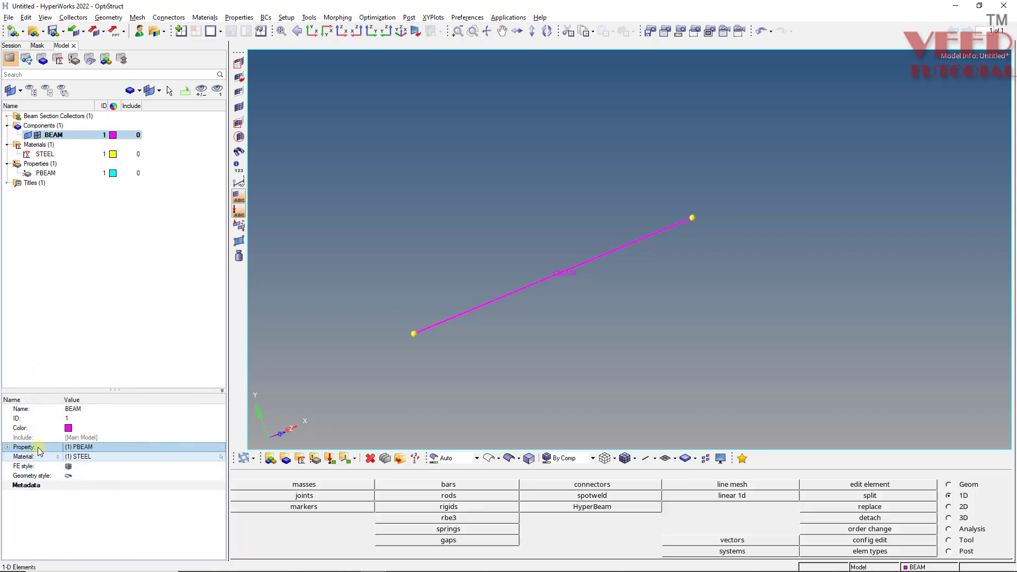
{"action": "left_click", "coordinate": [53, 172]}
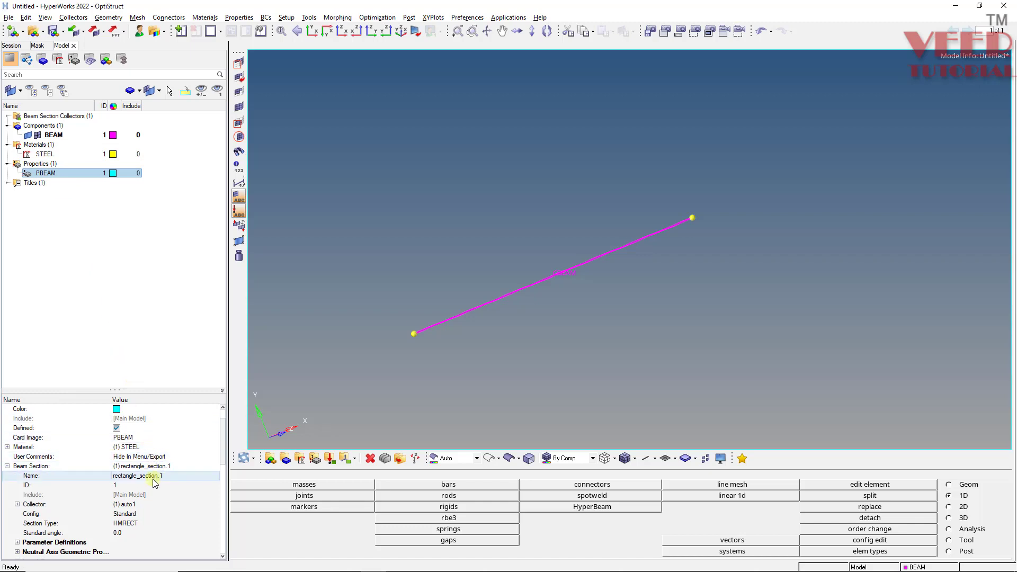
- Clear all temporary nodes from the beam ends
{"action": "key", "text": "shift+F2"}
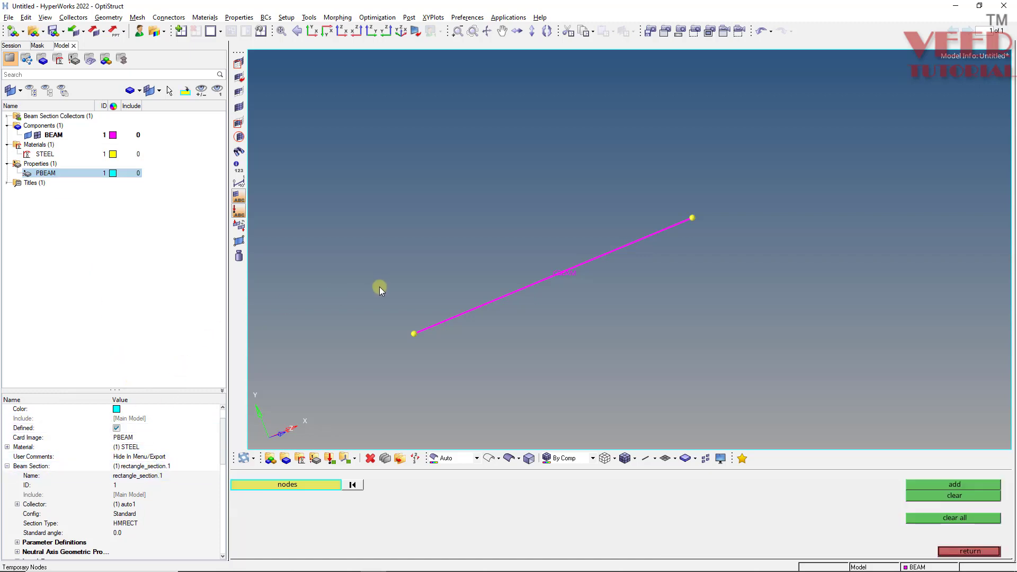
{"action": "left_click", "coordinate": [941, 518]}
{"action": "left_click", "coordinate": [970, 552]}
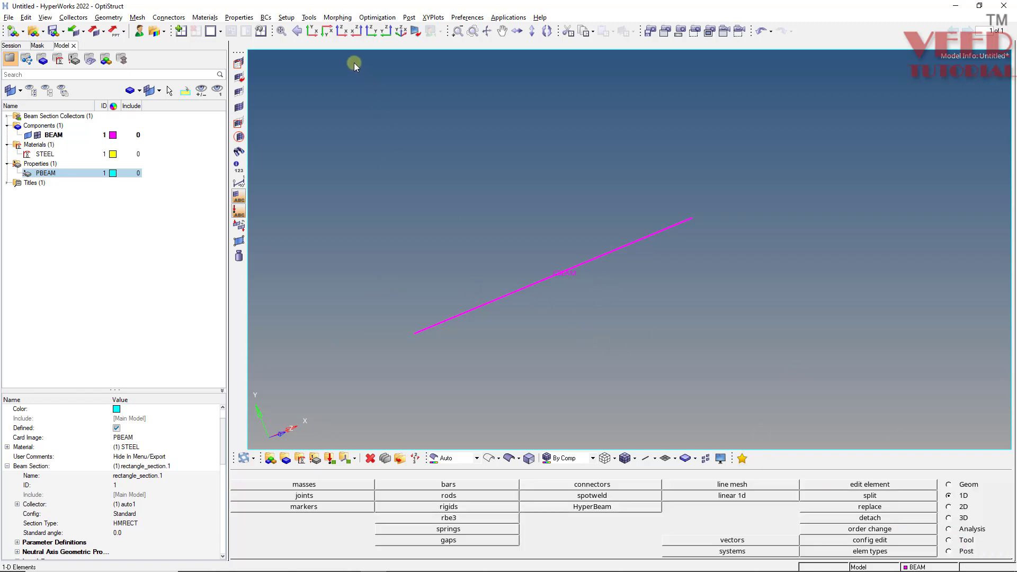
- Switch to the XY view and create load collectors named spc and force
{"action": "left_click", "coordinate": [311, 31]}
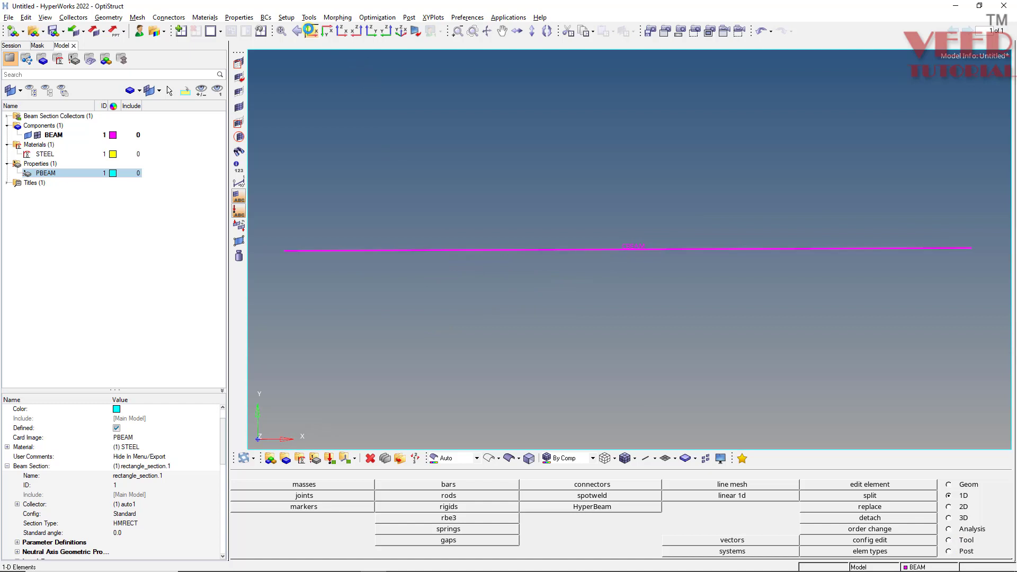
{"action": "left_click", "coordinate": [329, 458]}
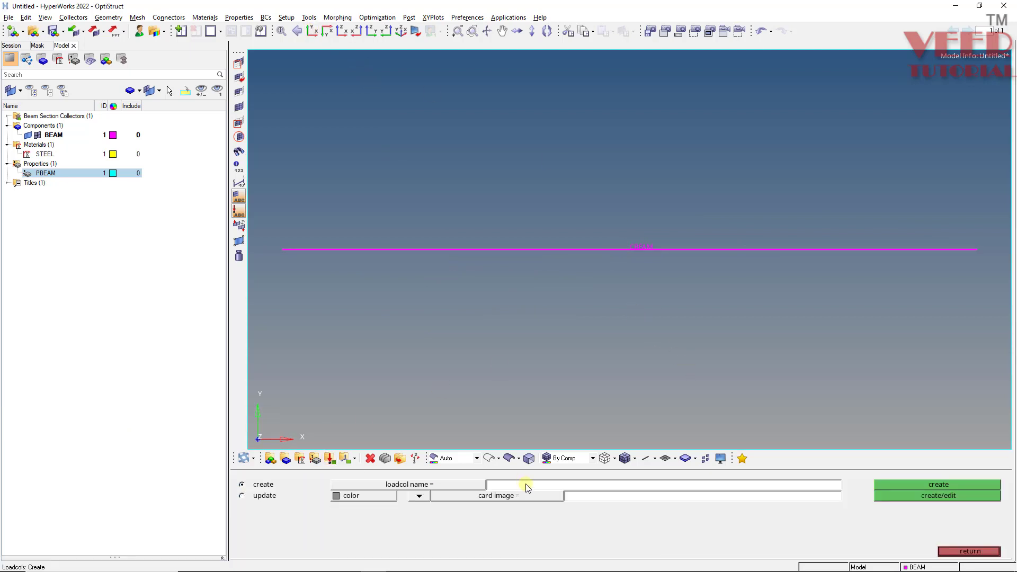
{"action": "type", "text": "spc"}
{"action": "left_click", "coordinate": [921, 485]}
{"action": "left_click", "coordinate": [545, 488]}
{"action": "type", "text": "force"}
{"action": "left_click", "coordinate": [961, 551]}
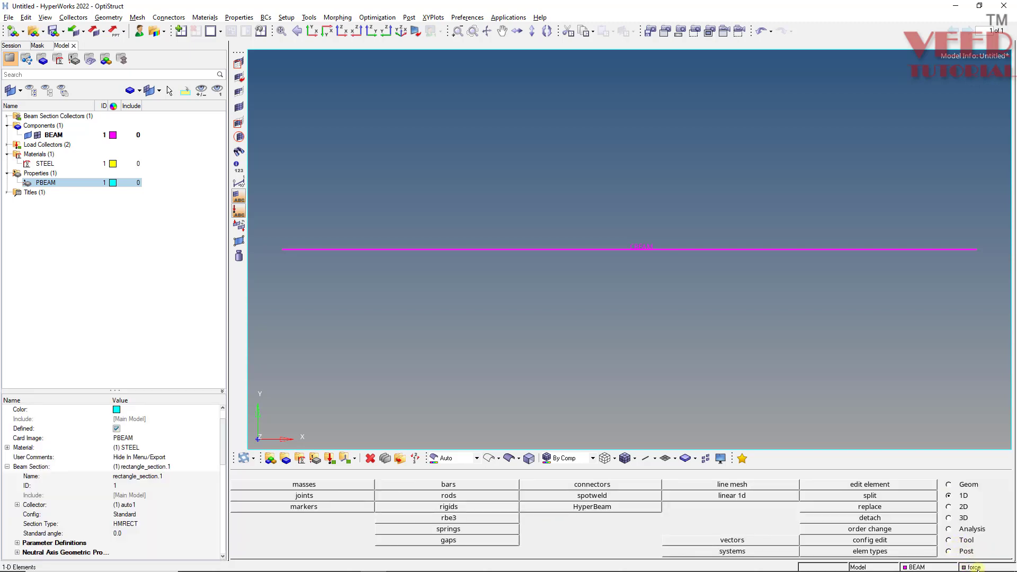
- Apply a force with y component -100000 to the beam's right-end node
{"action": "left_click", "coordinate": [961, 530]}
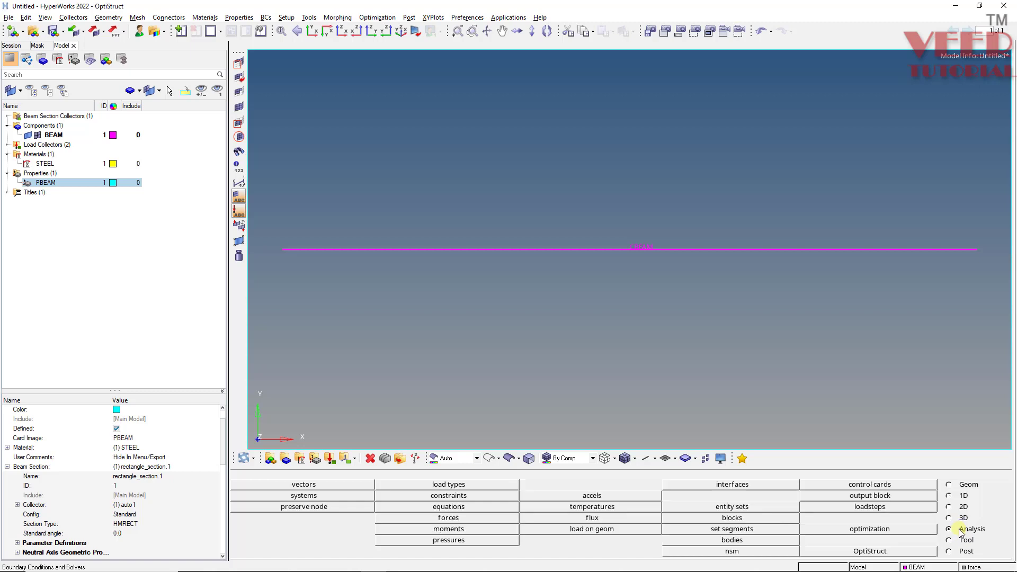
{"action": "left_click", "coordinate": [454, 518]}
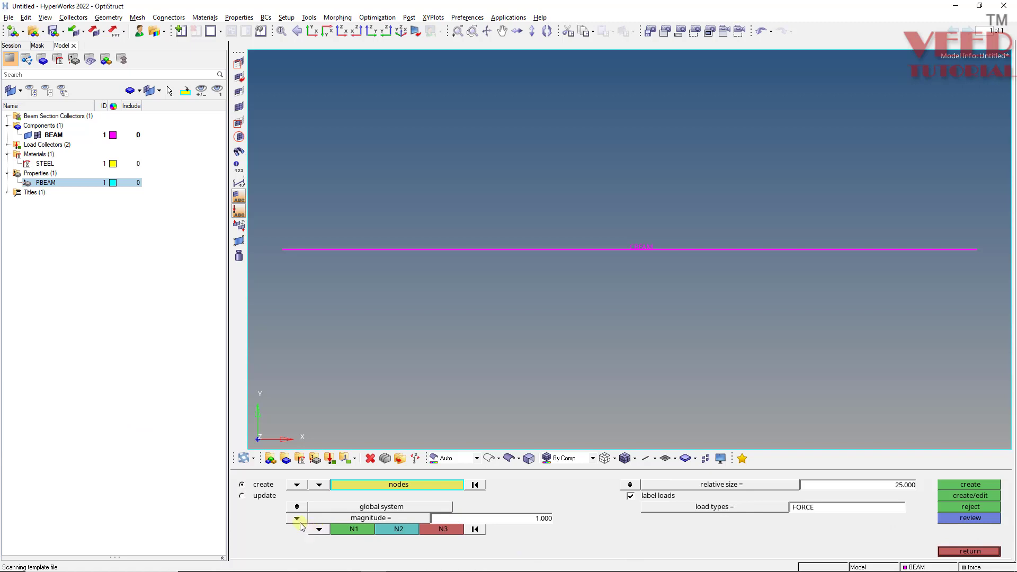
{"action": "left_click", "coordinate": [319, 529]}
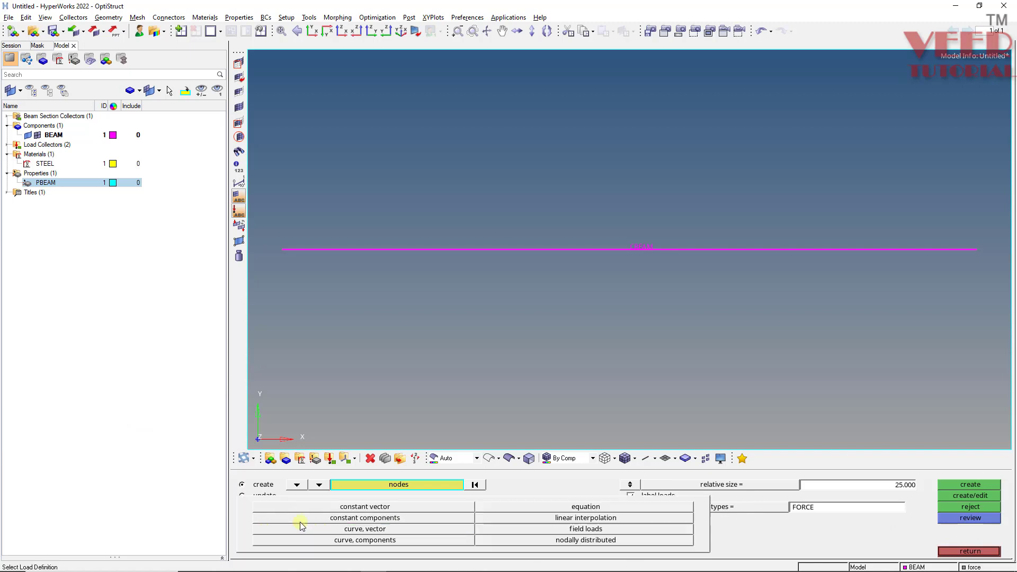
{"action": "left_click", "coordinate": [409, 522]}
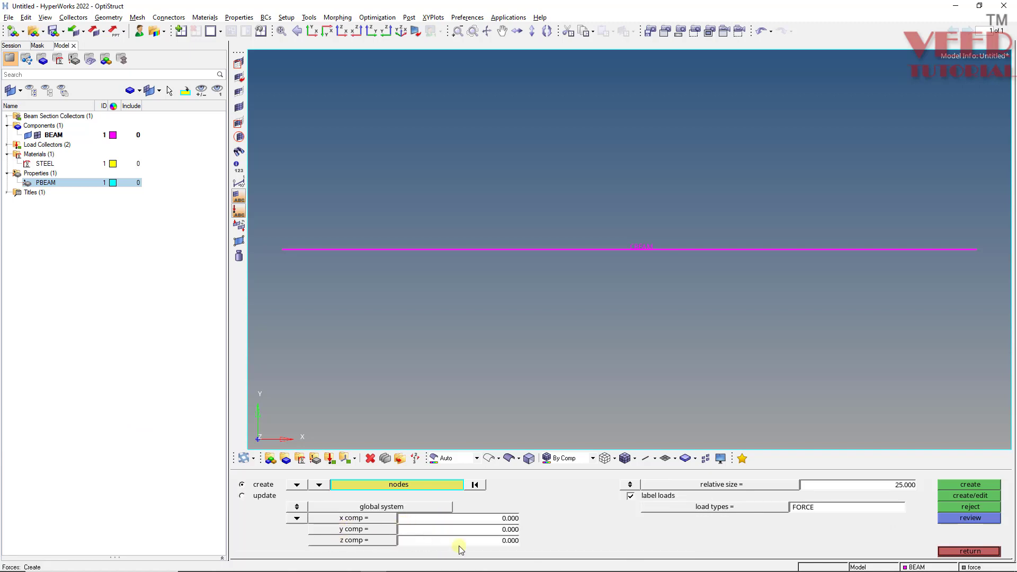
{"action": "left_click", "coordinate": [499, 534]}
{"action": "key", "text": "BackSpace"}
{"action": "type", "text": "-100000"}
{"action": "key", "text": "Return"}
{"action": "left_click", "coordinate": [978, 250]}
{"action": "left_click", "coordinate": [974, 487]}
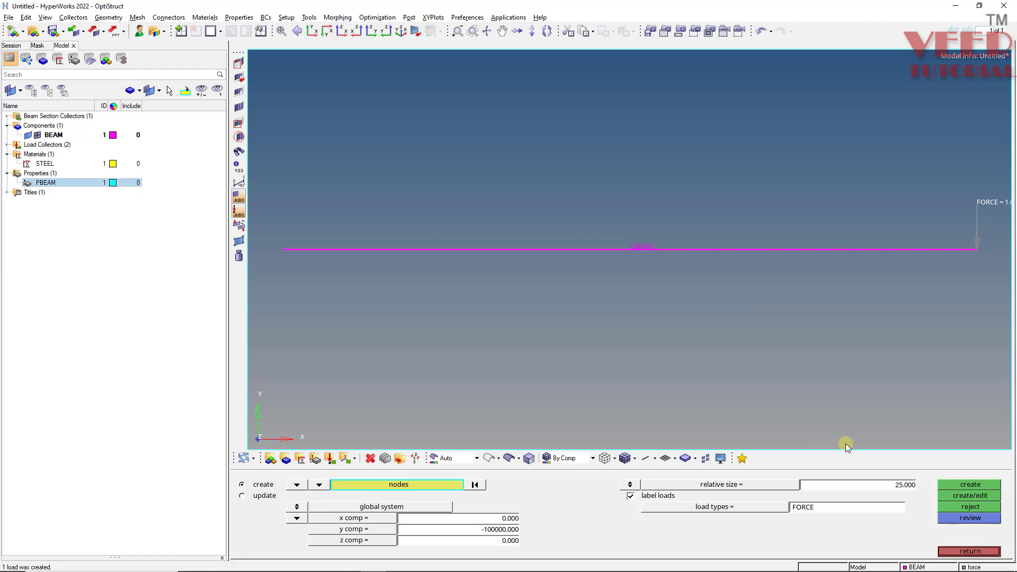
- Draw the force at relative size 50 and expand load collectors in the Model browser
{"action": "left_click", "coordinate": [873, 482]}
{"action": "type", "text": "50"}
{"action": "key", "text": "Return"}
{"action": "scroll", "coordinate": [764, 303], "scroll_direction": "down", "scroll_amount": 3}
{"action": "scroll", "coordinate": [569, 264], "scroll_direction": "up", "scroll_amount": 2}
{"action": "scroll", "coordinate": [399, 319], "scroll_direction": "down", "scroll_amount": 3}
{"action": "scroll", "coordinate": [513, 295], "scroll_direction": "up", "scroll_amount": 2}
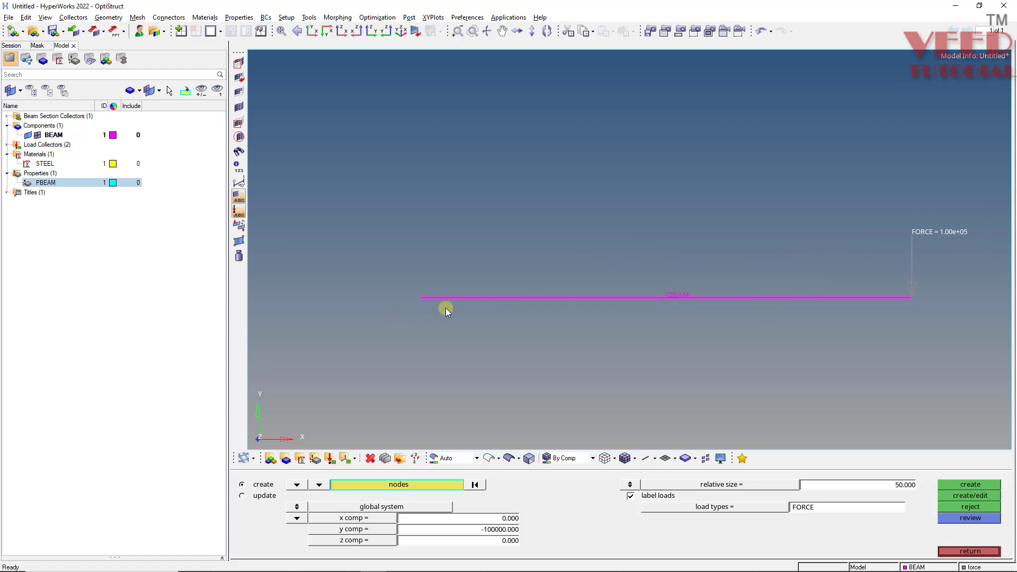
{"action": "left_click", "coordinate": [951, 552]}
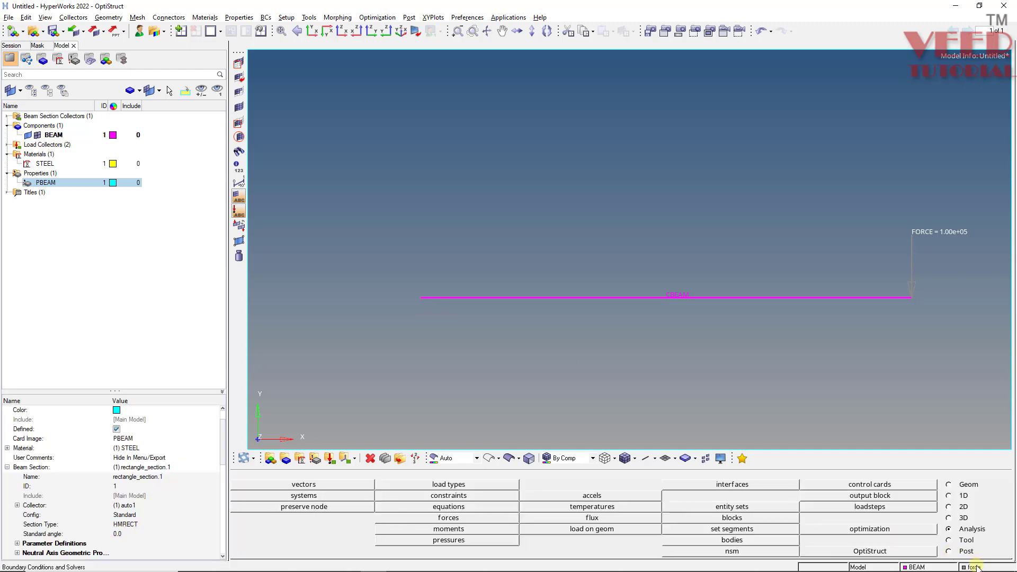
{"action": "left_click", "coordinate": [13, 146]}
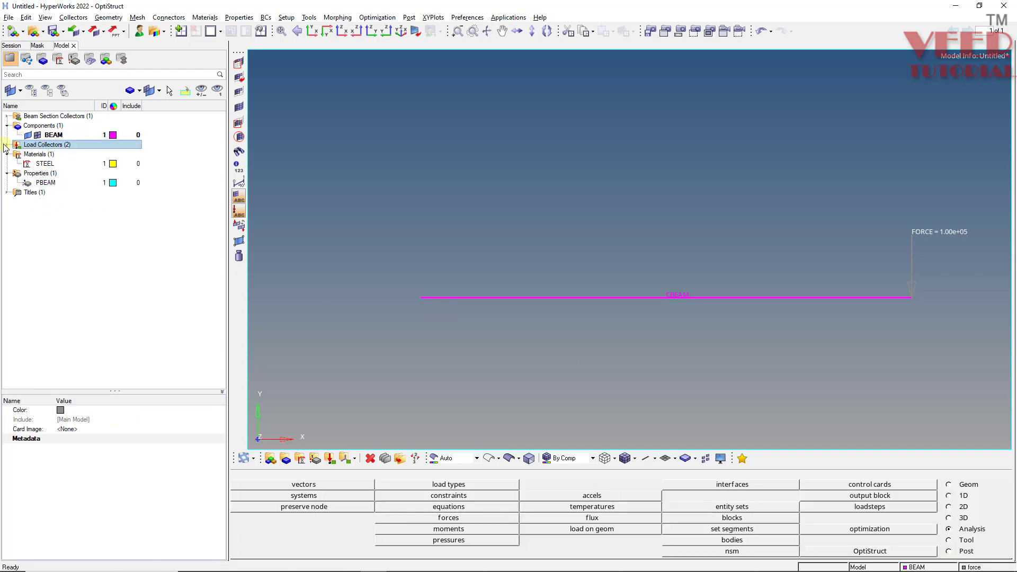
{"action": "left_click", "coordinate": [7, 145]}
- Make spc the current load collector
{"action": "left_click", "coordinate": [47, 154]}
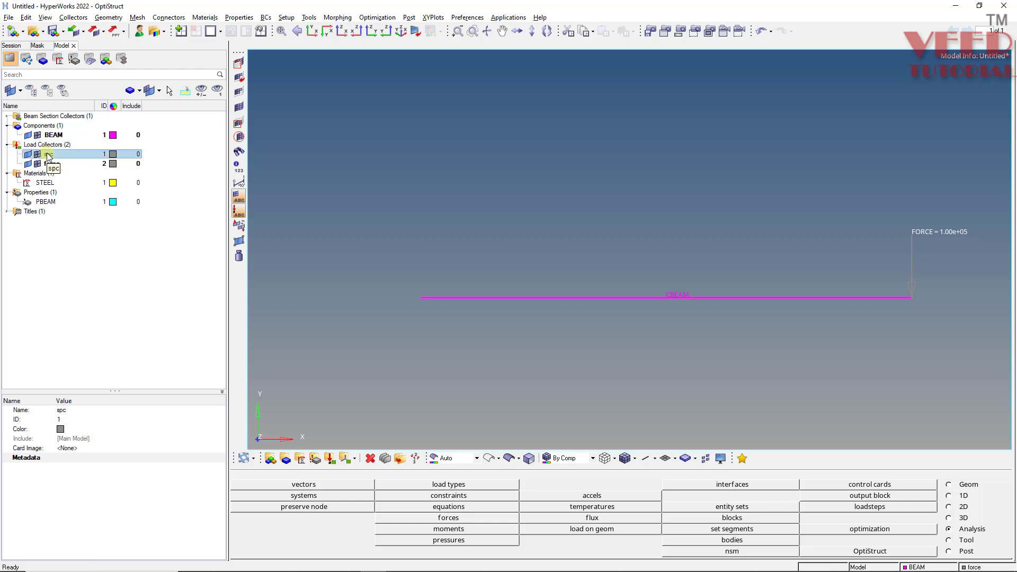
{"action": "right_click", "coordinate": [48, 155]}
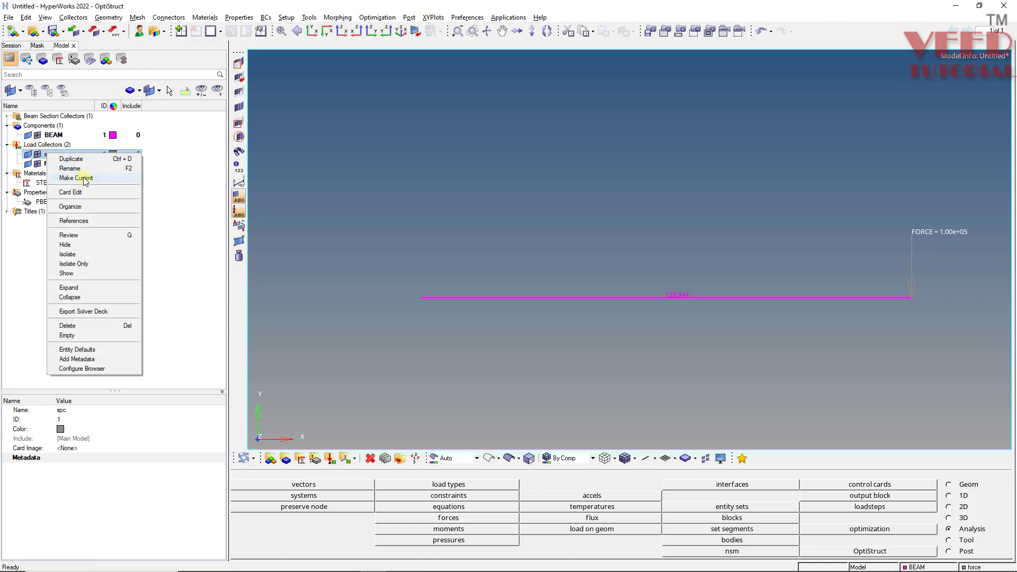
{"action": "left_click", "coordinate": [85, 179]}
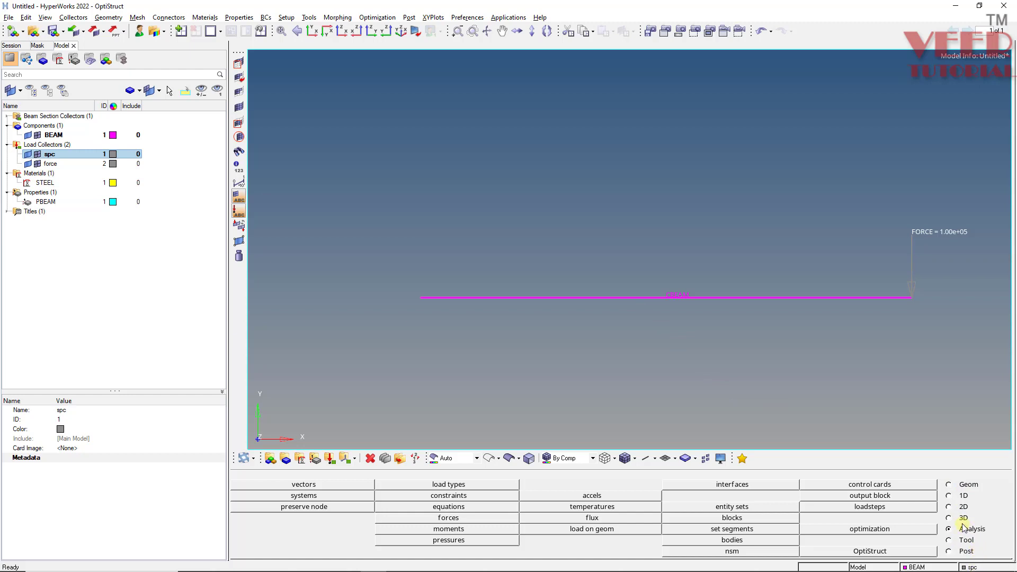
- Fix dof1–dof6 at the beam's left-end node, drawn at relative size 30
{"action": "left_click", "coordinate": [449, 495]}
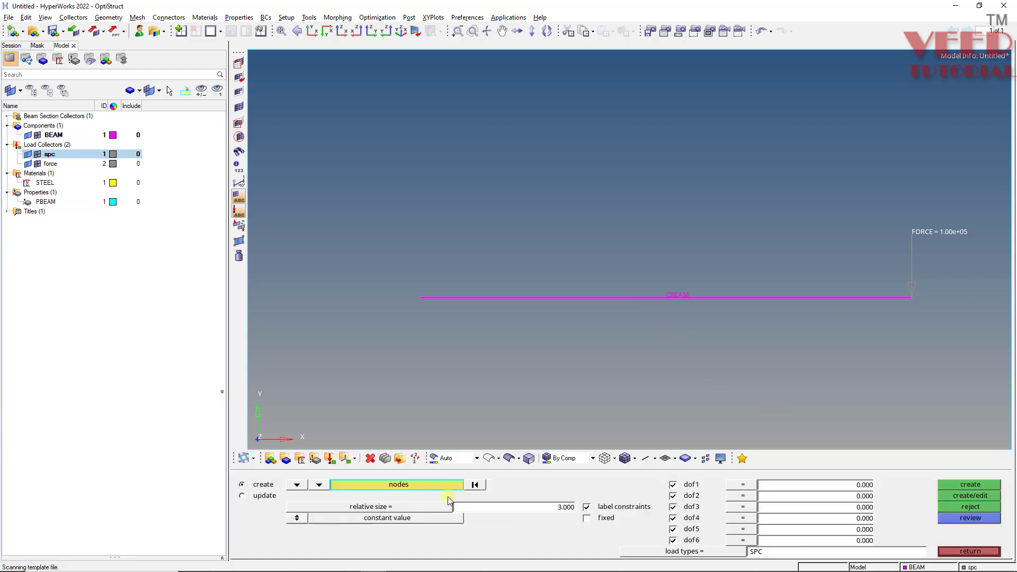
{"action": "left_click", "coordinate": [424, 297]}
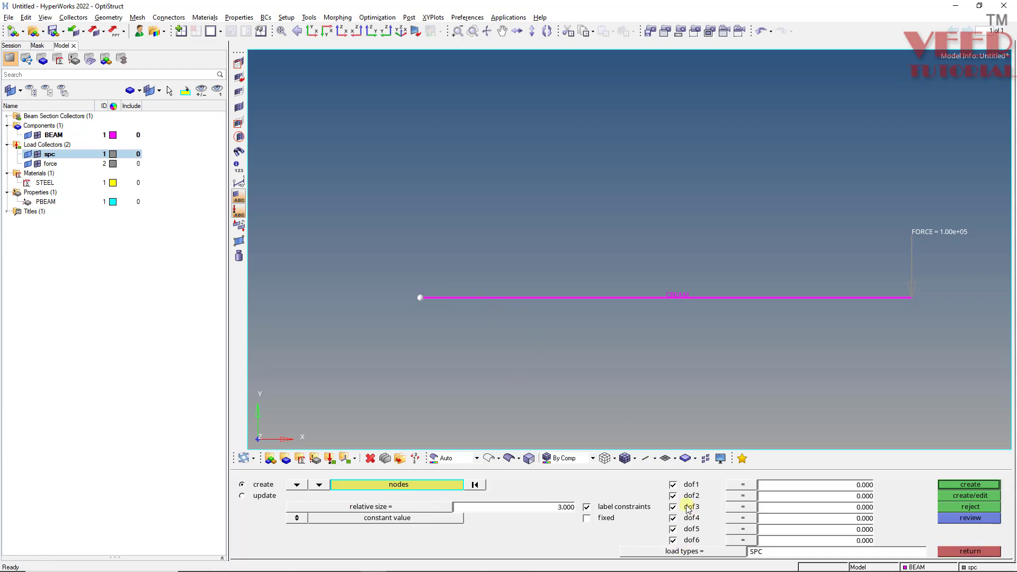
{"action": "left_click", "coordinate": [952, 485]}
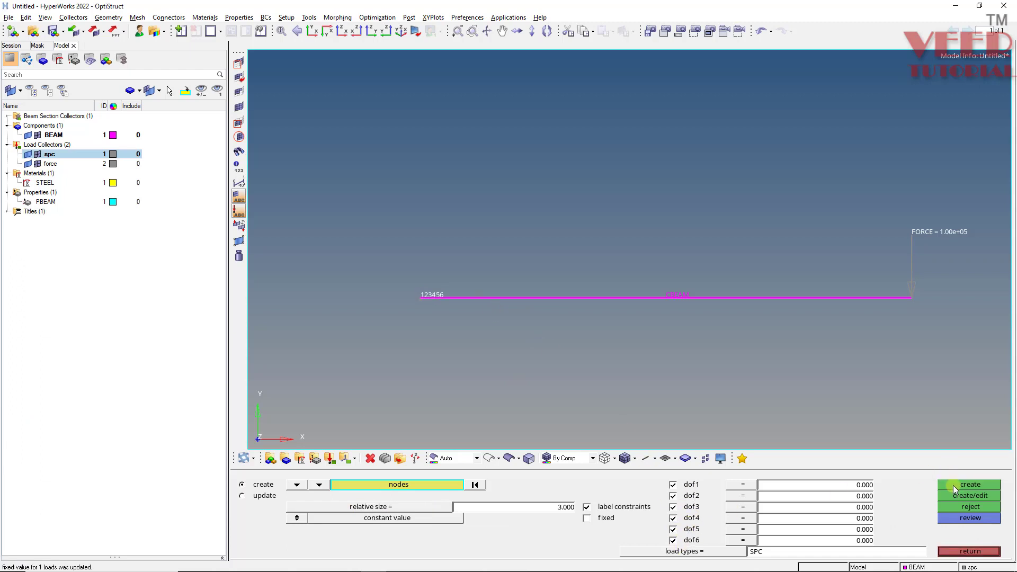
{"action": "left_click", "coordinate": [543, 509]}
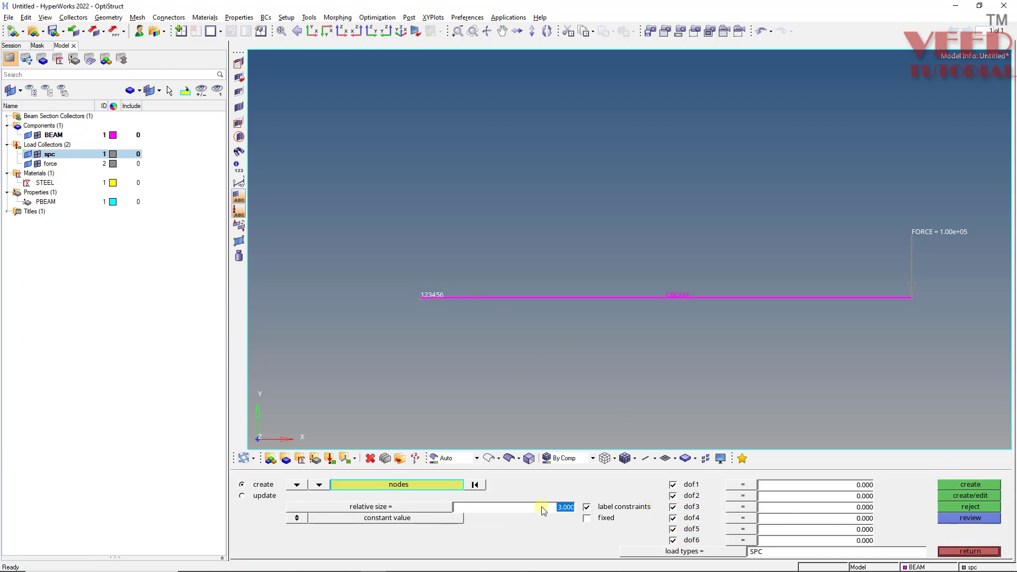
{"action": "type", "text": "30"}
{"action": "key", "text": "Return"}
{"action": "left_click", "coordinate": [968, 550]}
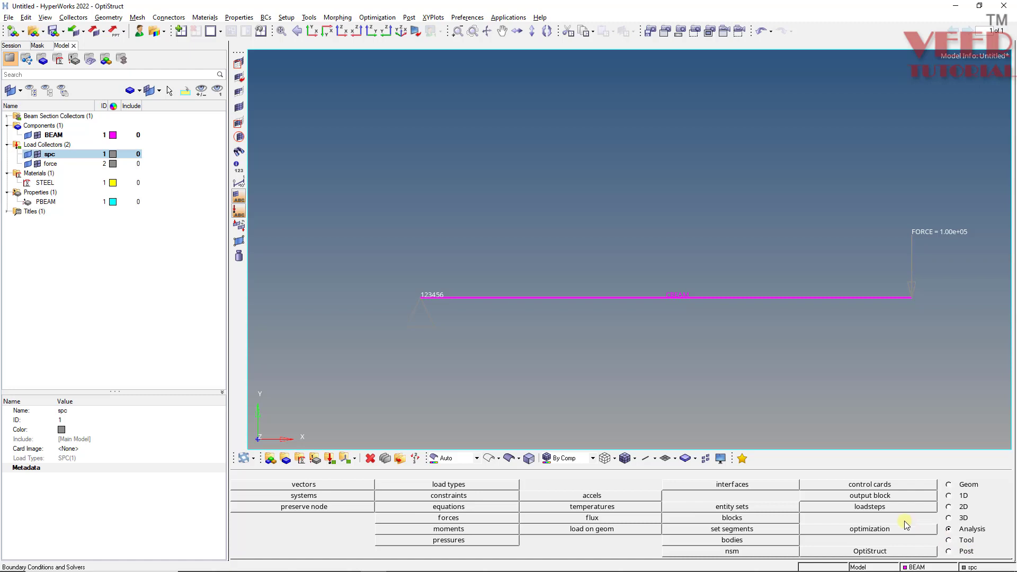
{"action": "left_click", "coordinate": [881, 507]}
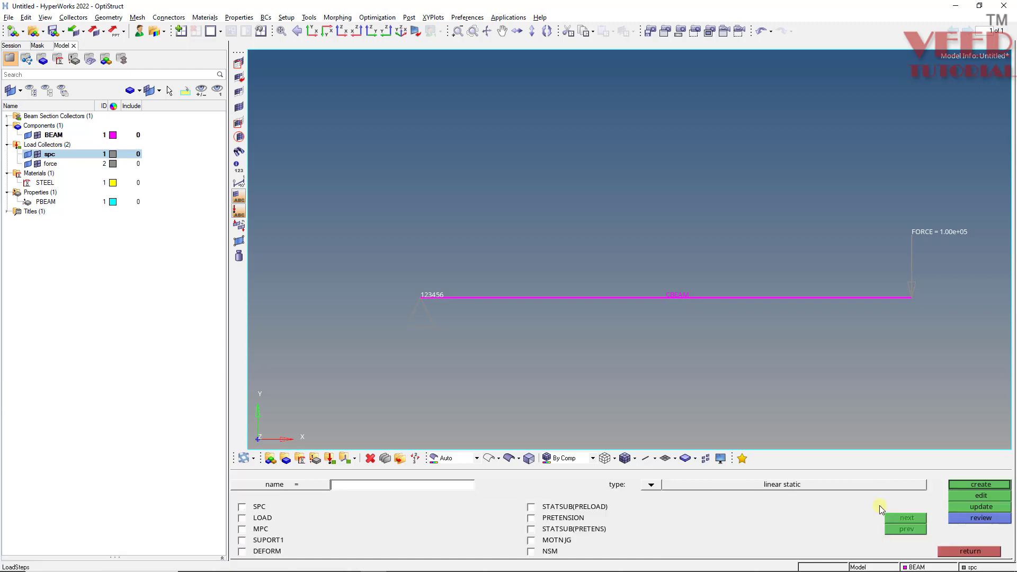
- Create linear static load step BEAM with spc as SPC and force as LOAD
{"action": "left_click", "coordinate": [345, 485]}
{"action": "type", "text": "BEAM_"}
{"action": "left_click", "coordinate": [254, 507]}
{"action": "left_click", "coordinate": [254, 518]}
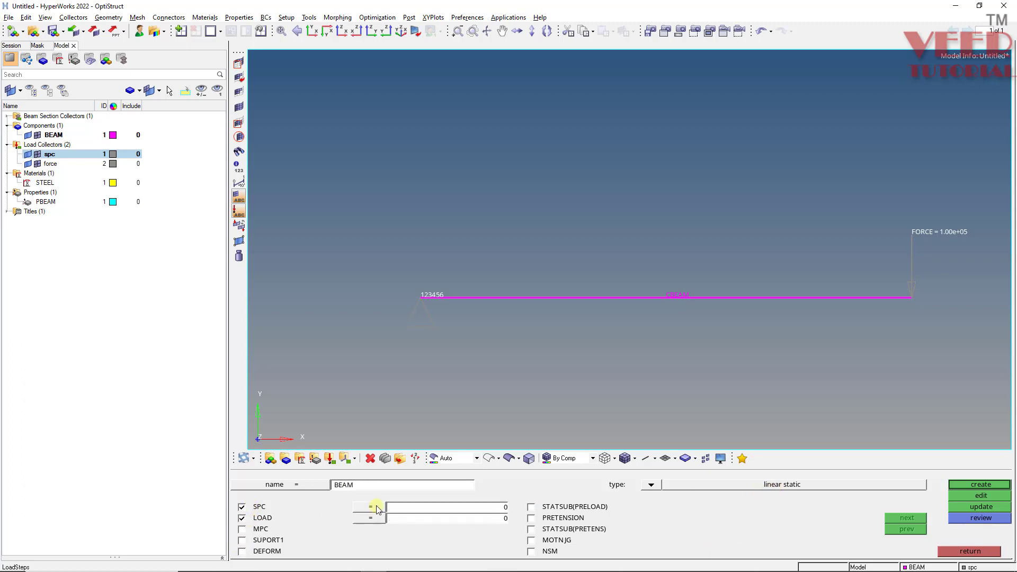
{"action": "left_click", "coordinate": [375, 508]}
{"action": "left_click", "coordinate": [252, 484]}
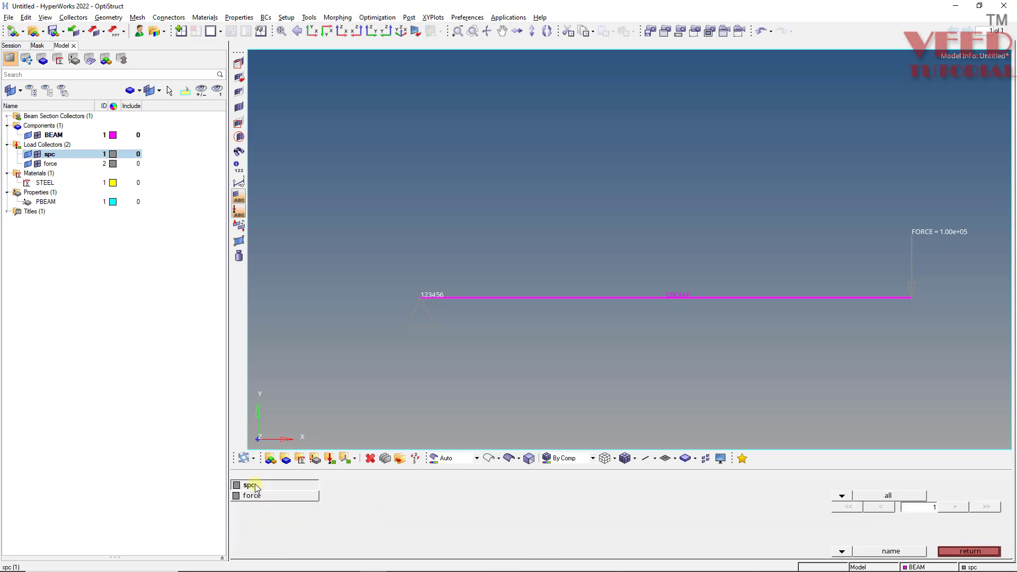
{"action": "left_click", "coordinate": [386, 519]}
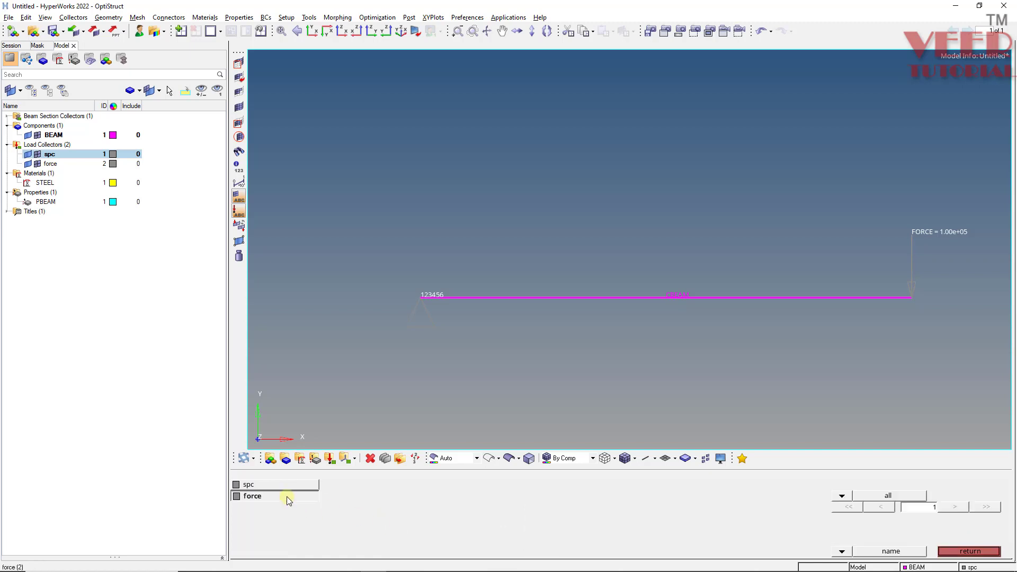
{"action": "left_click", "coordinate": [281, 496]}
{"action": "left_click", "coordinate": [980, 487]}
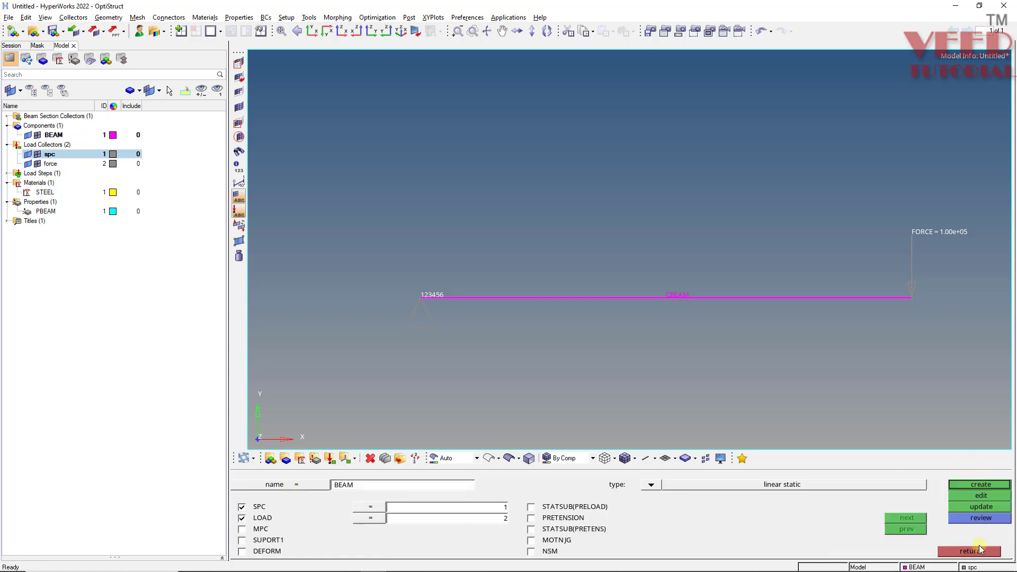
{"action": "left_click", "coordinate": [979, 552]}
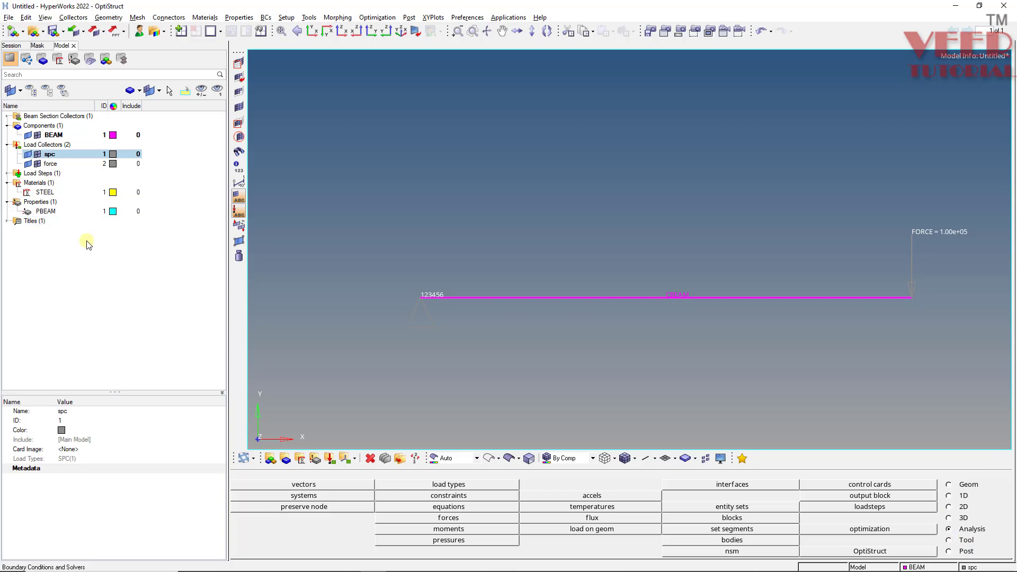
- Save the model as beam.hm in the BEAM project folder using Save As
{"action": "left_click", "coordinate": [9, 17]}
{"action": "mouse_move", "coordinate": [33, 77]}
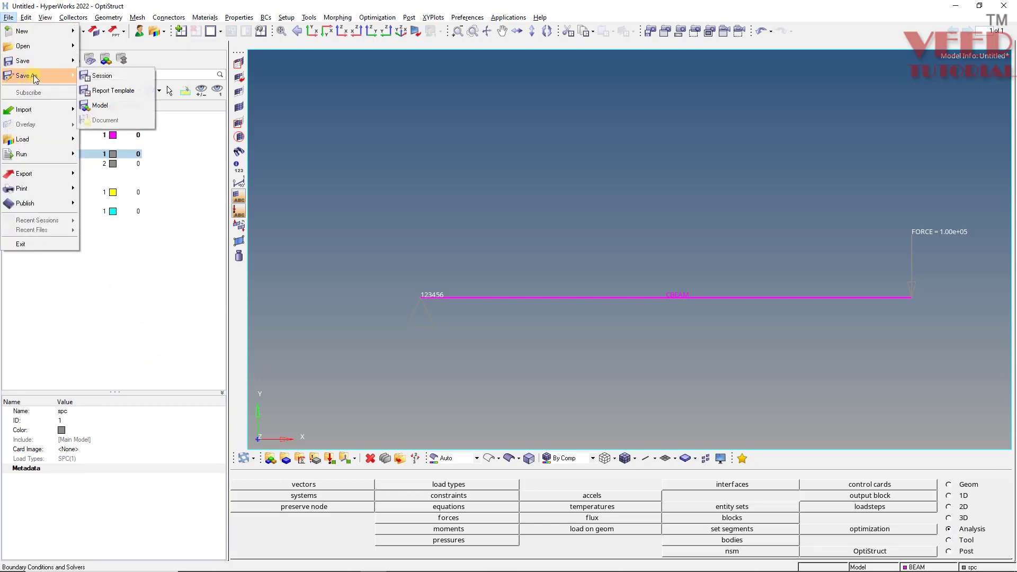
{"action": "left_click", "coordinate": [117, 104]}
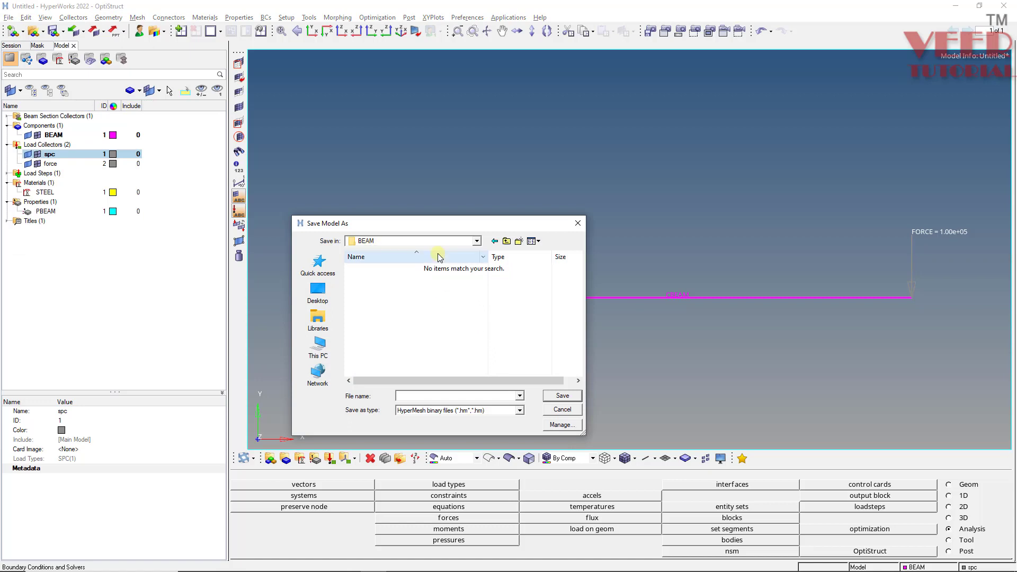
{"action": "left_click", "coordinate": [429, 395]}
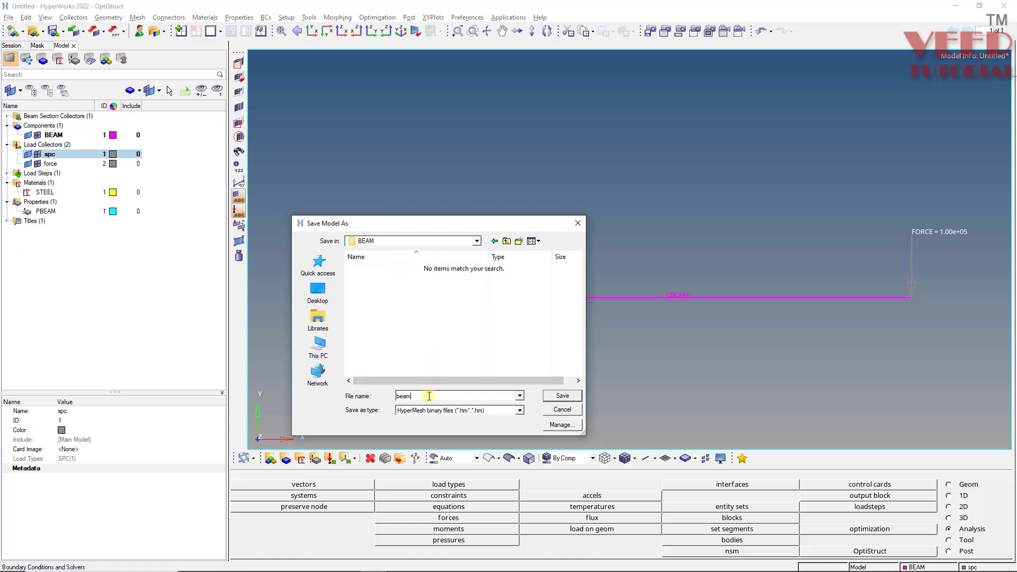
{"action": "key", "text": "Return"}
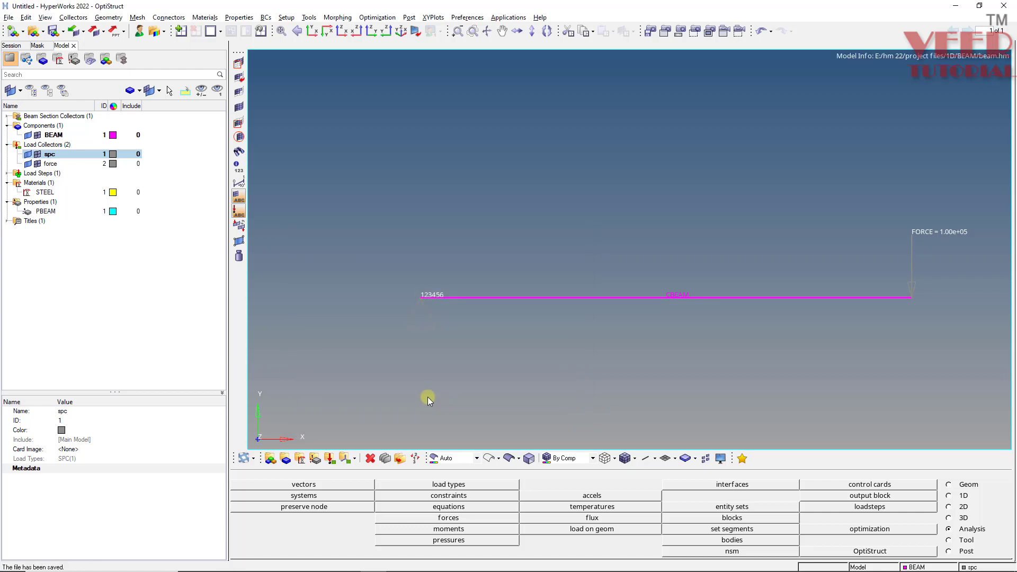
{"action": "left_click", "coordinate": [888, 553]}
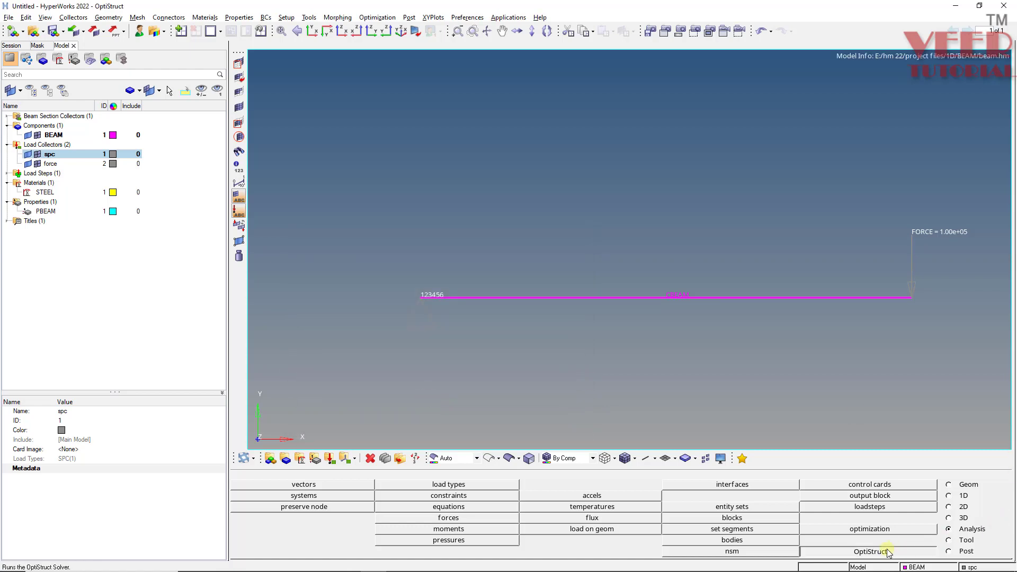
- Run an analysis-only OptiStruct solve of the beam with all entities exported
{"action": "left_click", "coordinate": [319, 518]}
{"action": "left_click", "coordinate": [319, 528]}
{"action": "left_click", "coordinate": [485, 518]}
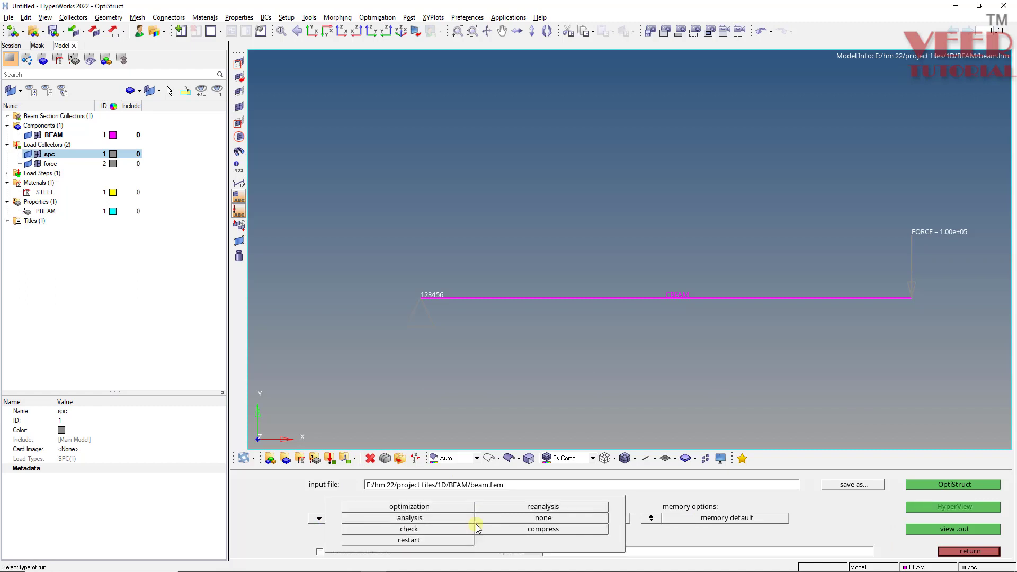
{"action": "left_click", "coordinate": [424, 520]}
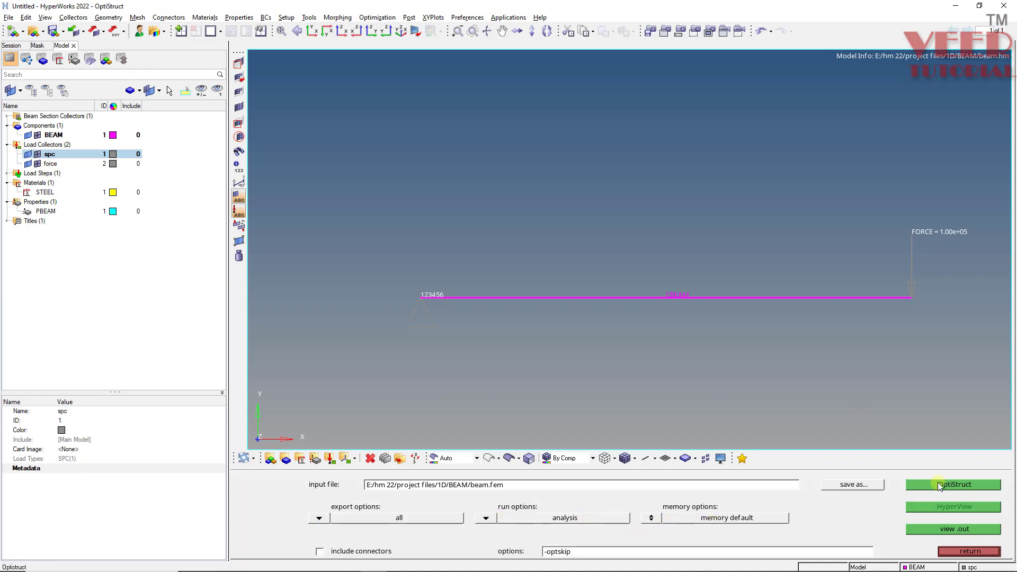
{"action": "left_click", "coordinate": [955, 483]}
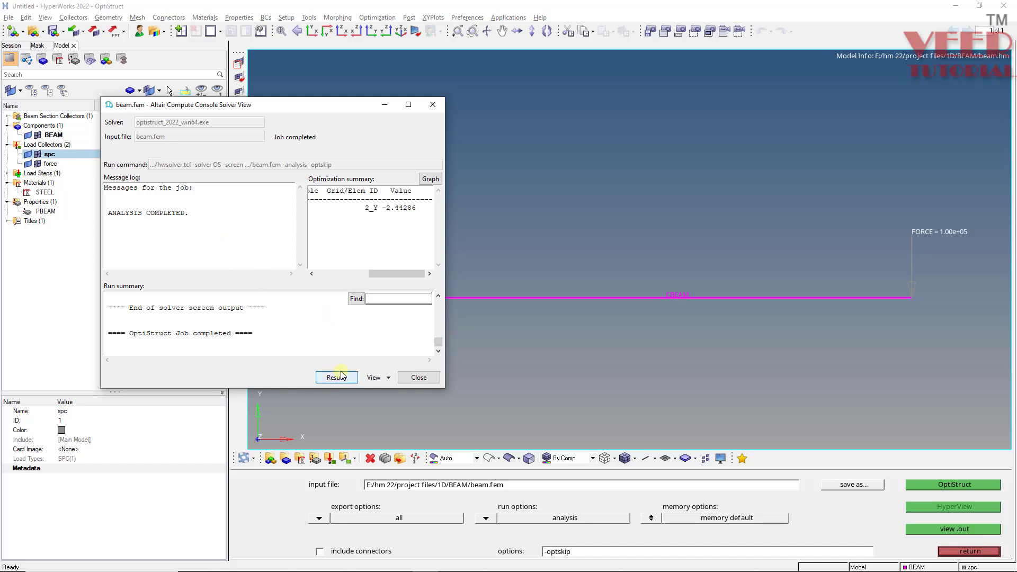
- Close the finished solver console and search the computer for HyperView
{"action": "left_click", "coordinate": [419, 378]}
{"action": "left_click", "coordinate": [96, 563]}
{"action": "type", "text": "hy"}
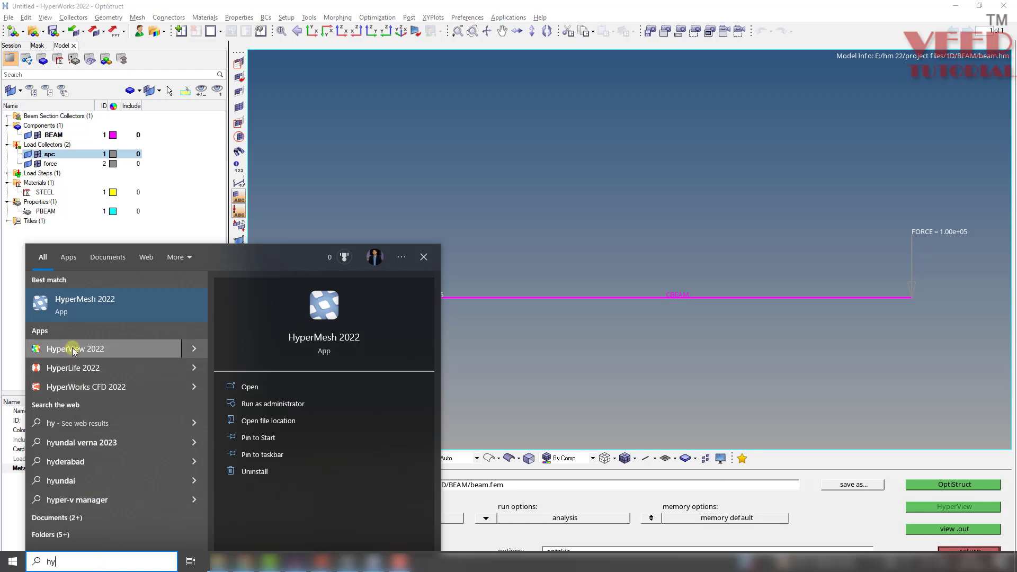
- Launch HyperView 2022 and load beam.h3d from the BEAM folder as model and results
{"action": "left_click", "coordinate": [75, 351]}
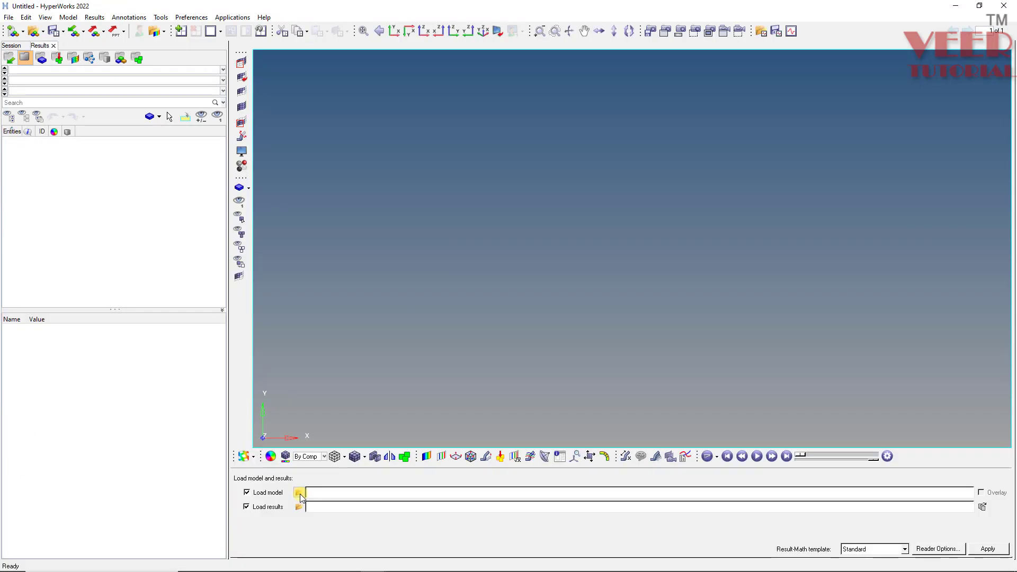
{"action": "left_click", "coordinate": [299, 493]}
{"action": "double_click", "coordinate": [413, 338]}
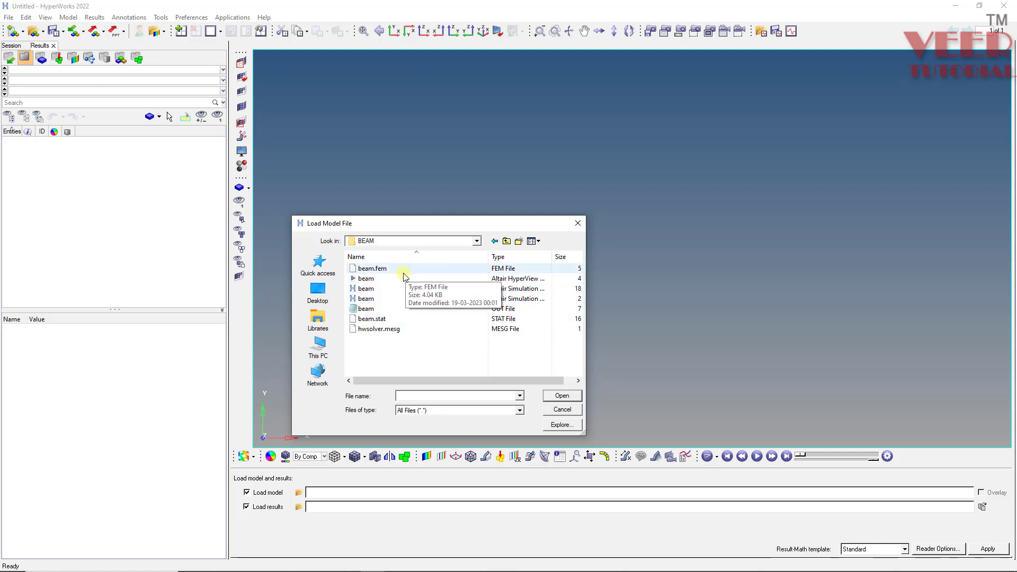
{"action": "left_click", "coordinate": [507, 282]}
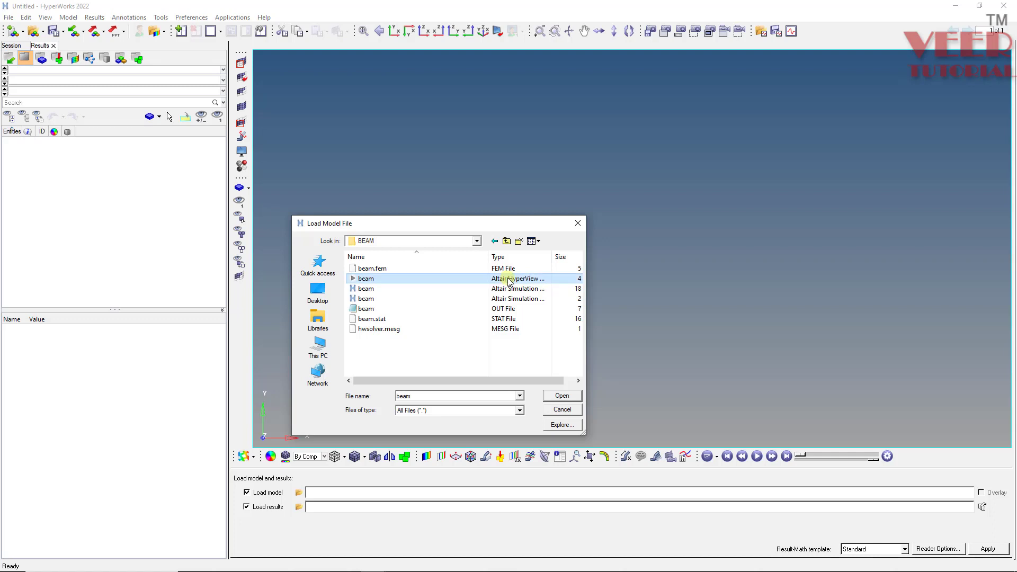
{"action": "left_click", "coordinate": [562, 398]}
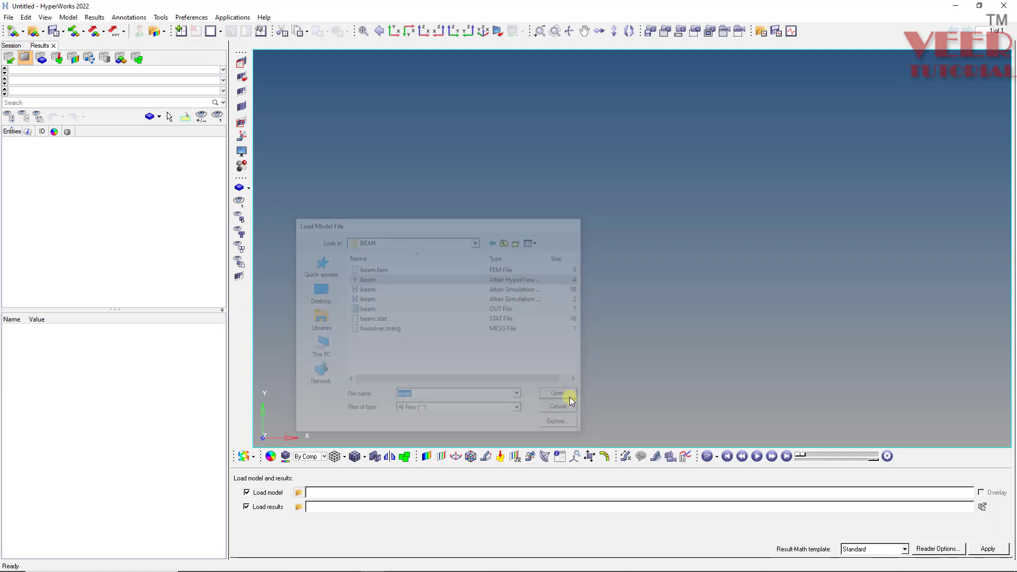
{"action": "left_click", "coordinate": [995, 548]}
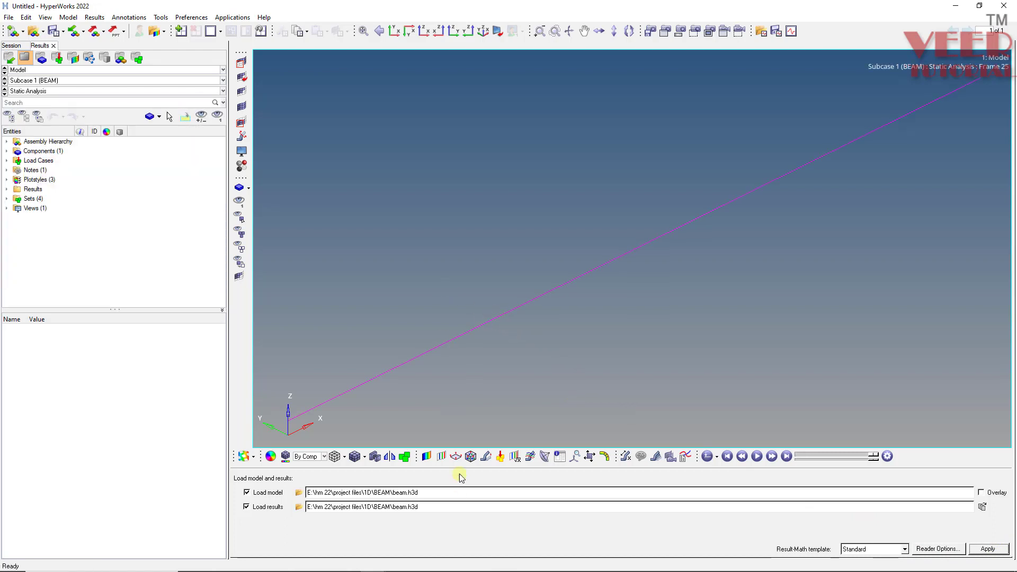
{"action": "left_click", "coordinate": [426, 456]}
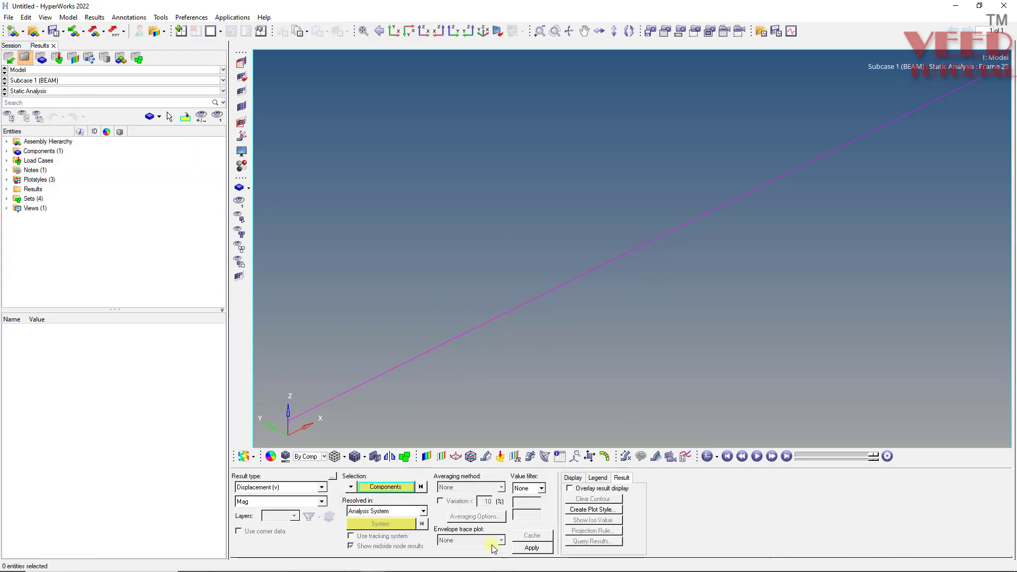
- Apply the Displacement Mag contour (max 2.443) and switch to the XY top plane view
{"action": "left_click", "coordinate": [532, 548]}
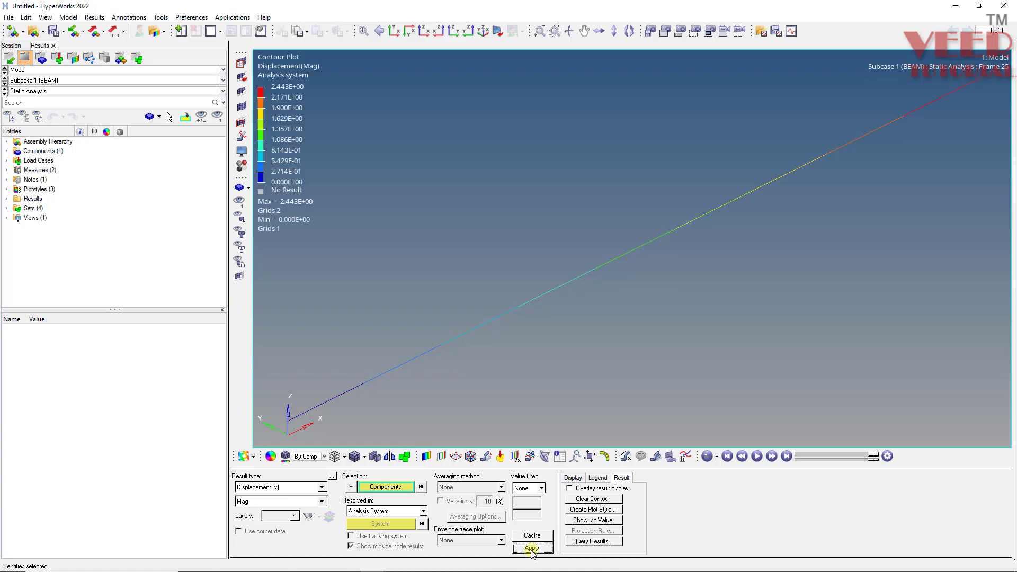
{"action": "left_click", "coordinate": [392, 32]}
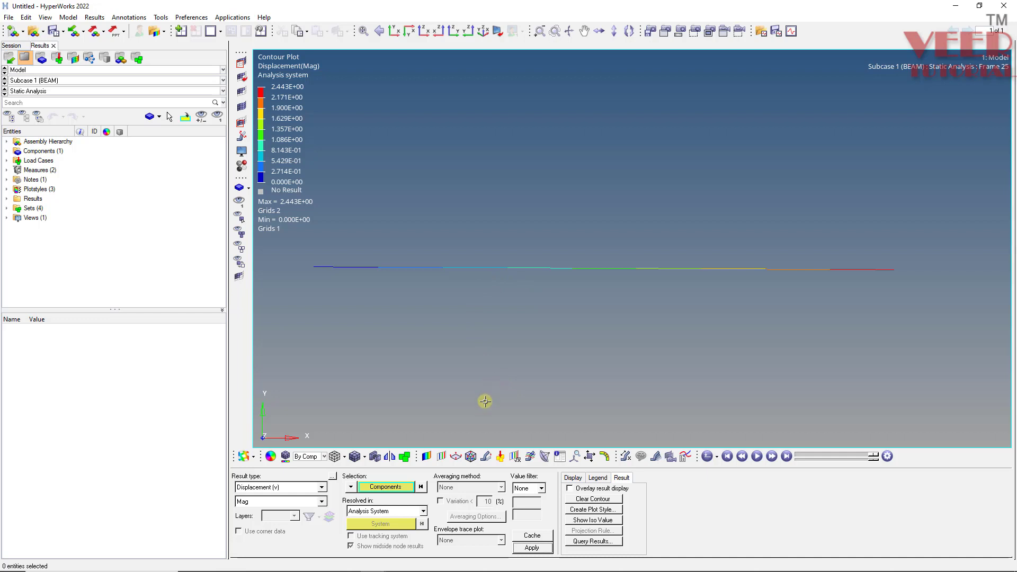
{"action": "left_click", "coordinate": [486, 456]}
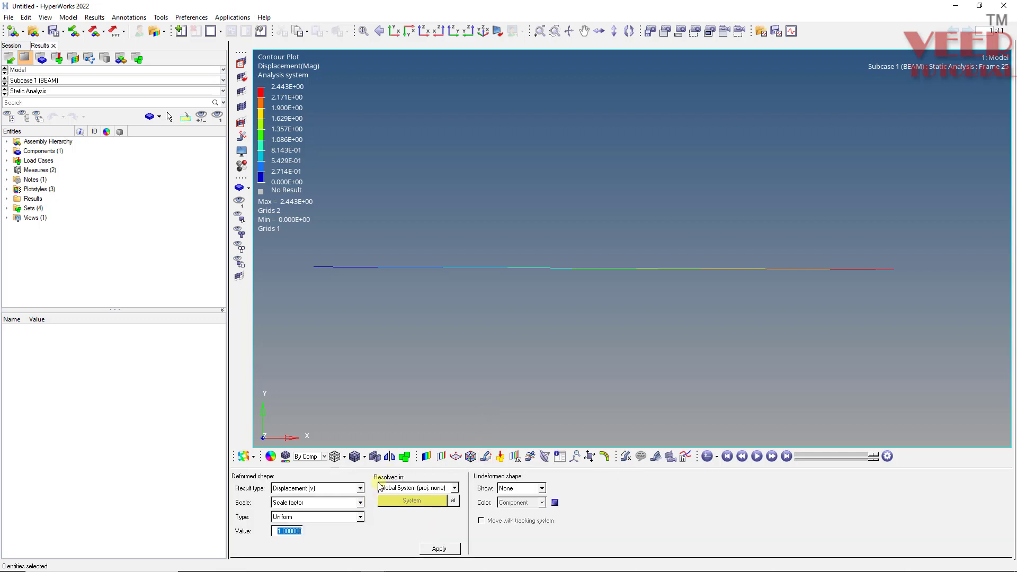
- Show the beam deformed at scale factor 100 and play, pause and stop its animation
{"action": "key", "text": "BackSpace"}
{"action": "left_click", "coordinate": [442, 549]}
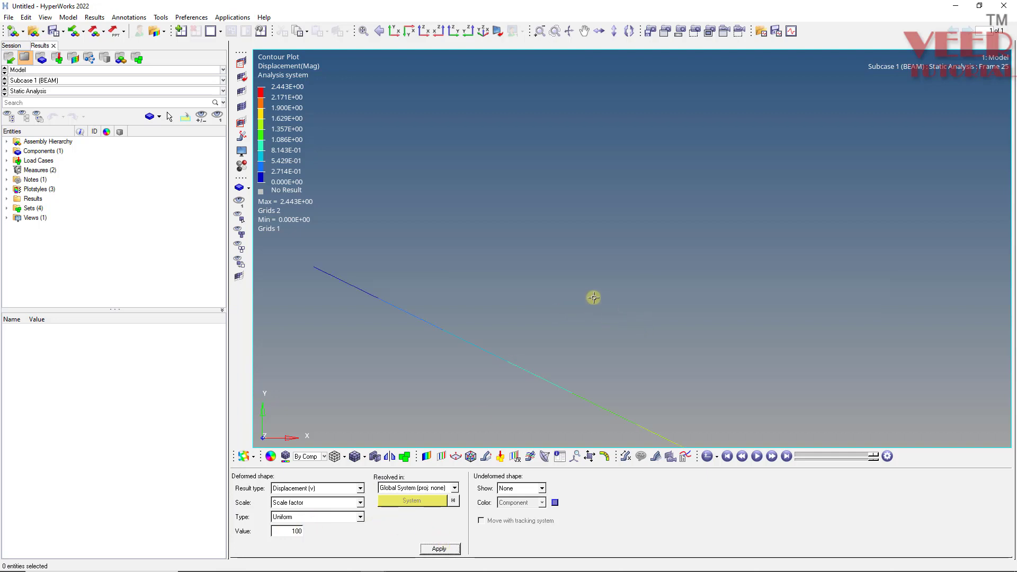
{"action": "left_click", "coordinate": [761, 457]}
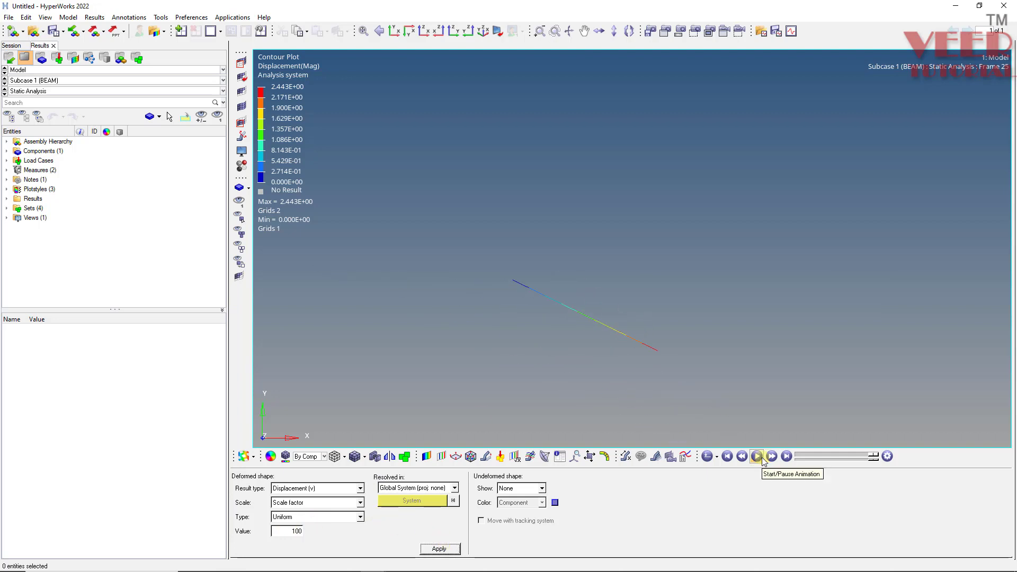
{"action": "left_click", "coordinate": [757, 457]}
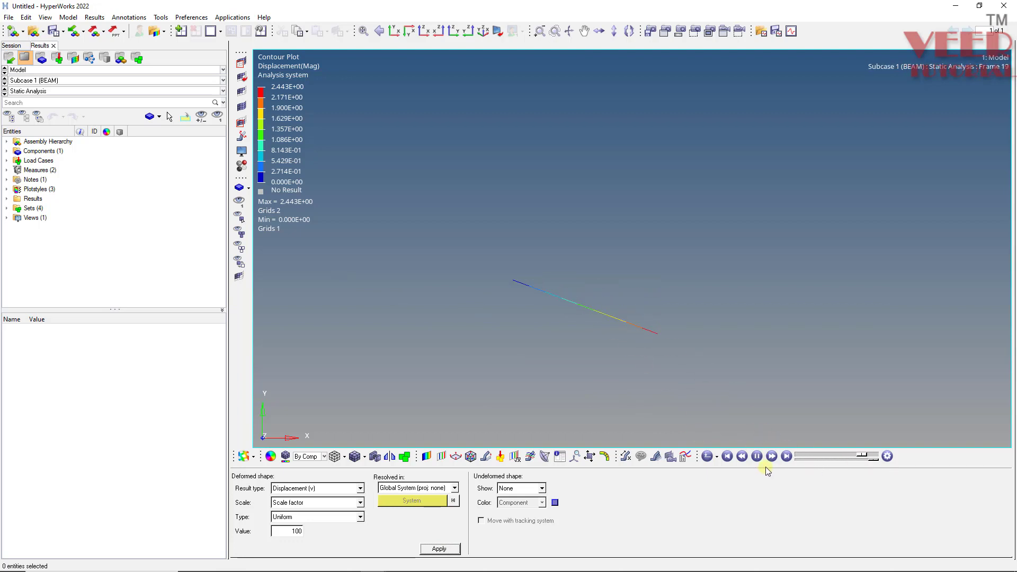
{"action": "left_click", "coordinate": [757, 458]}
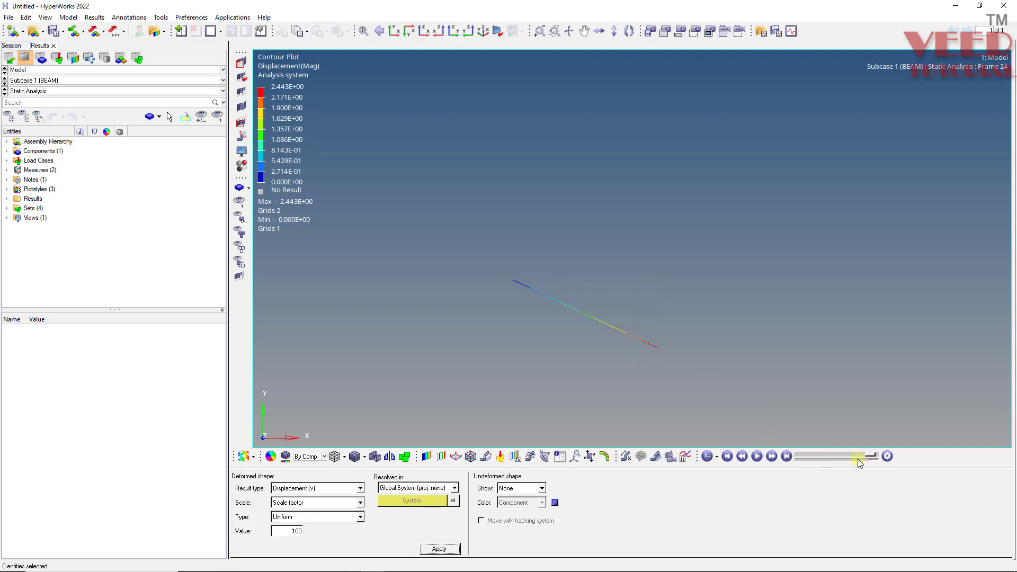
{"action": "left_click", "coordinate": [756, 457]}
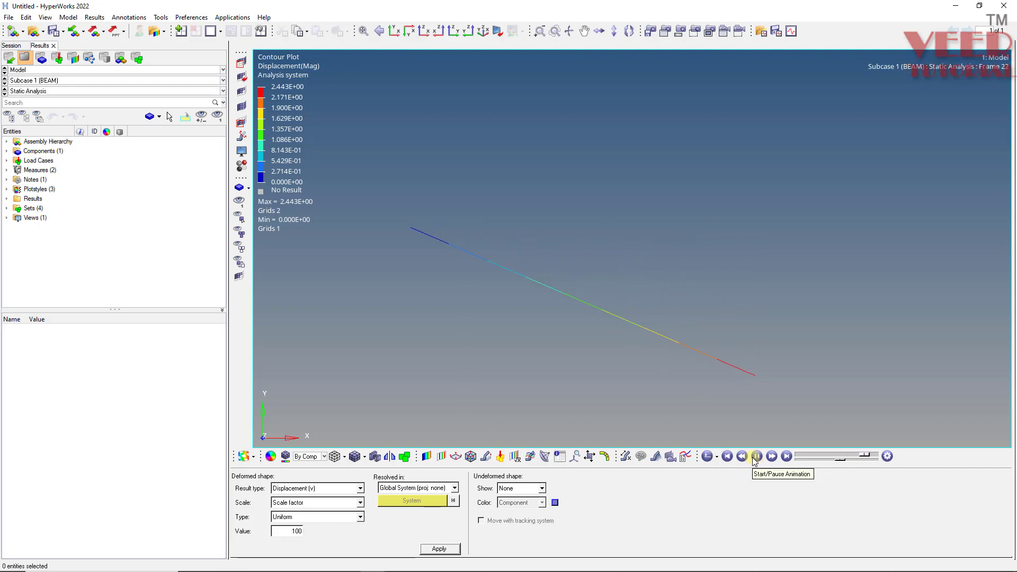
{"action": "left_click", "coordinate": [757, 457]}
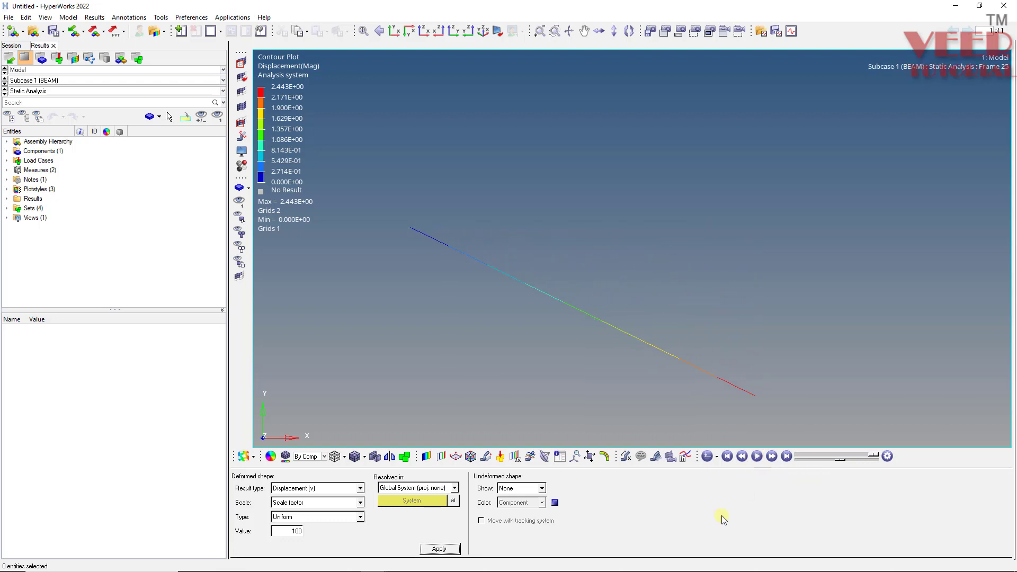
{"action": "left_click", "coordinate": [427, 457]}
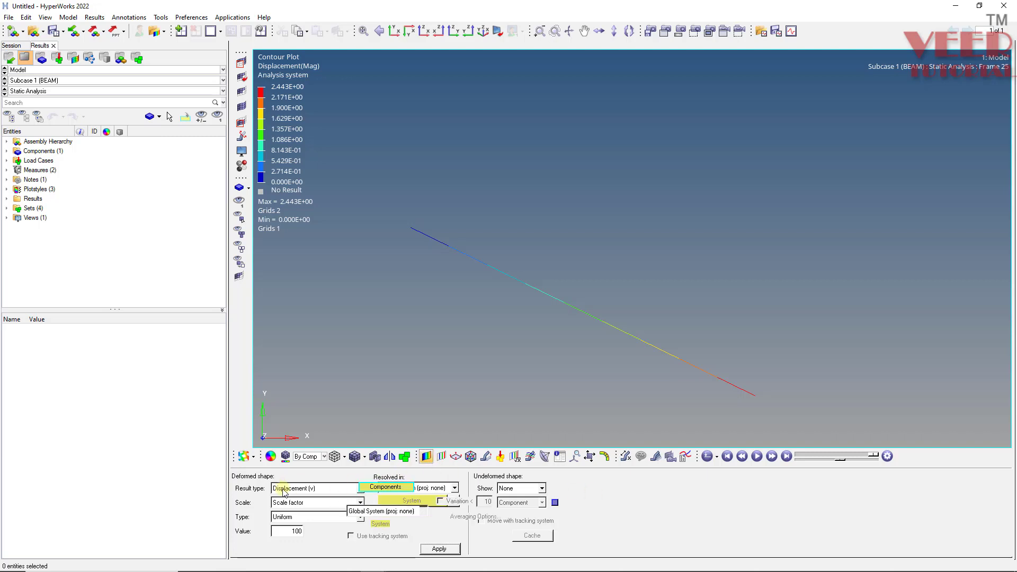
- Contour the beam by Element Stresses (1D), CBAR/CBEAM Long. Stress SAC
{"action": "left_click", "coordinate": [285, 488]}
{"action": "left_click", "coordinate": [280, 505]}
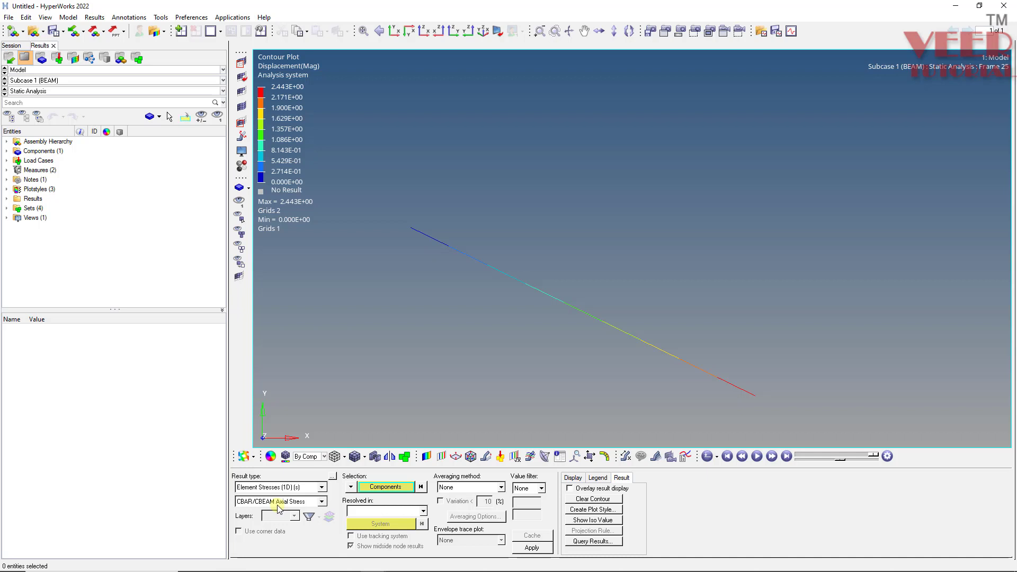
{"action": "left_click", "coordinate": [281, 503]}
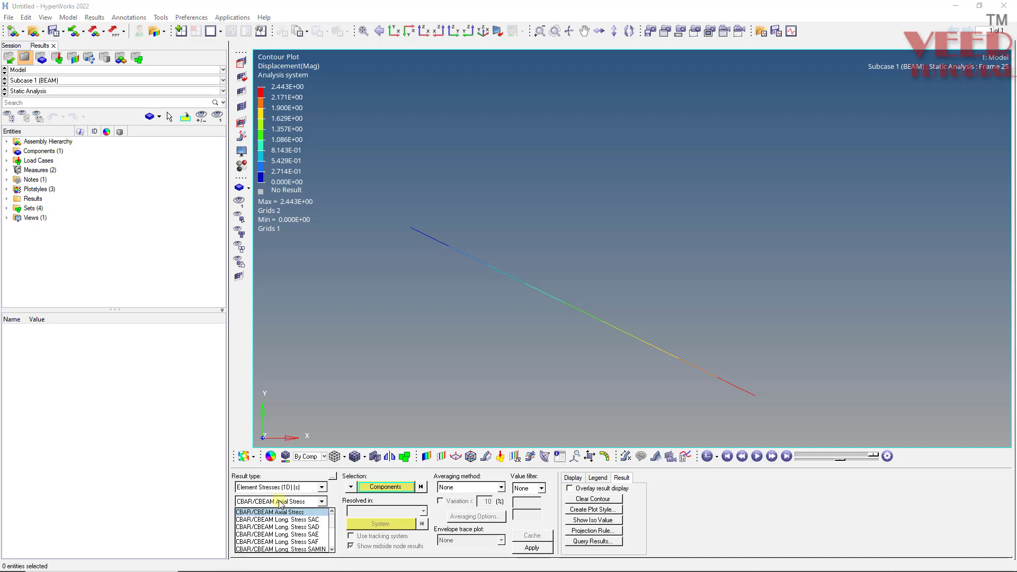
{"action": "left_click", "coordinate": [299, 520]}
{"action": "left_click", "coordinate": [532, 548]}
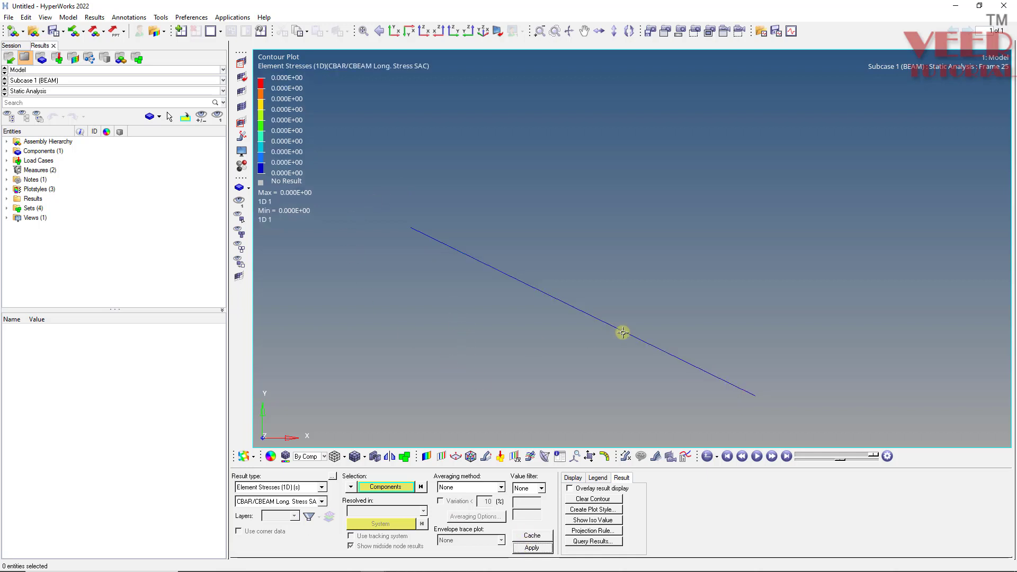
- Switch the stress contour to CBAR/CBEAM Long. Stress SAD
{"action": "left_click", "coordinate": [294, 502]}
{"action": "left_click", "coordinate": [300, 527]}
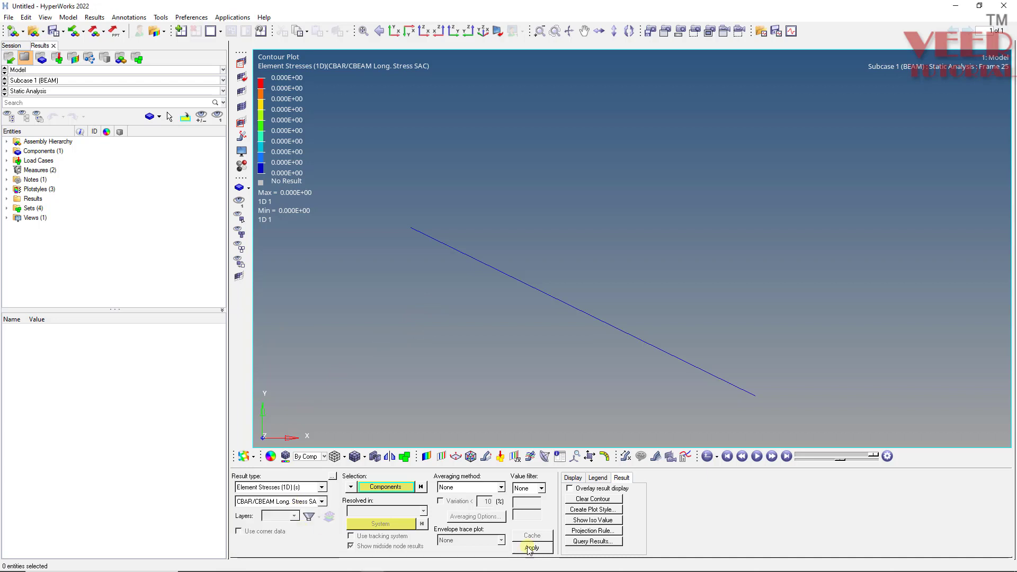
{"action": "left_click", "coordinate": [532, 548]}
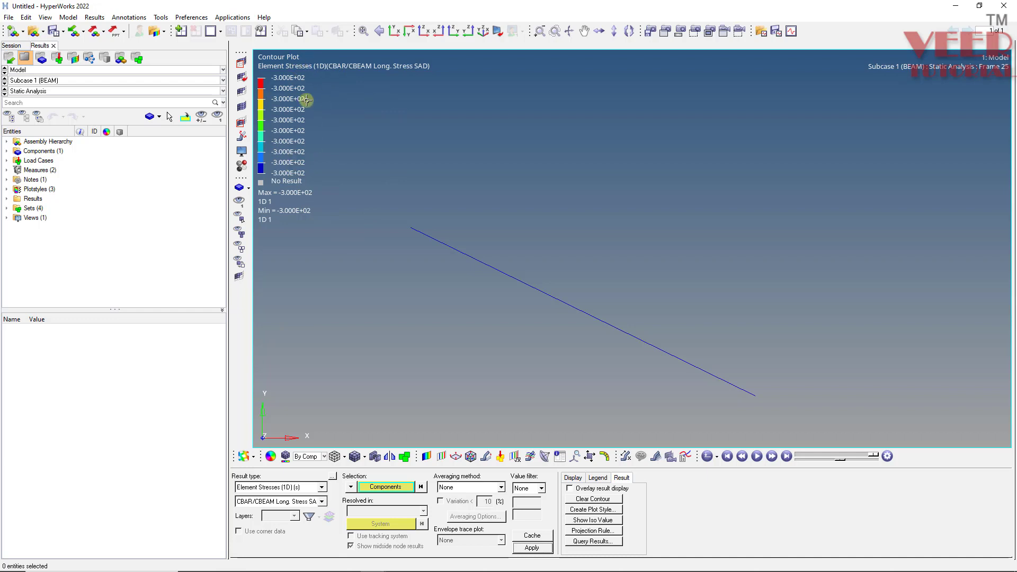
- Switch the stress contour to CBAR/CBEAM Long. Stress SAF, reading 300
{"action": "left_click", "coordinate": [300, 502]}
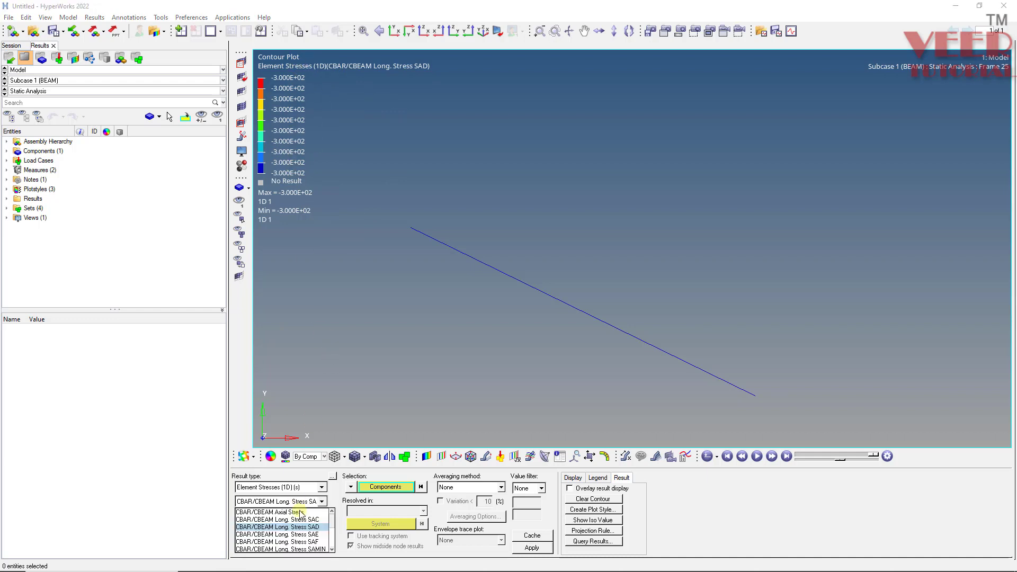
{"action": "left_click", "coordinate": [307, 542]}
{"action": "left_click", "coordinate": [522, 548]}
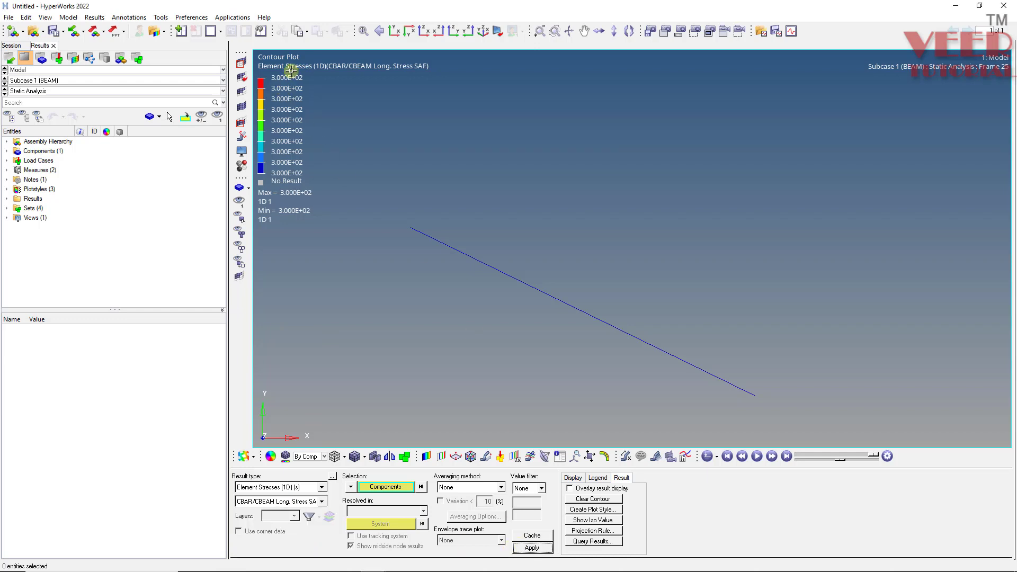